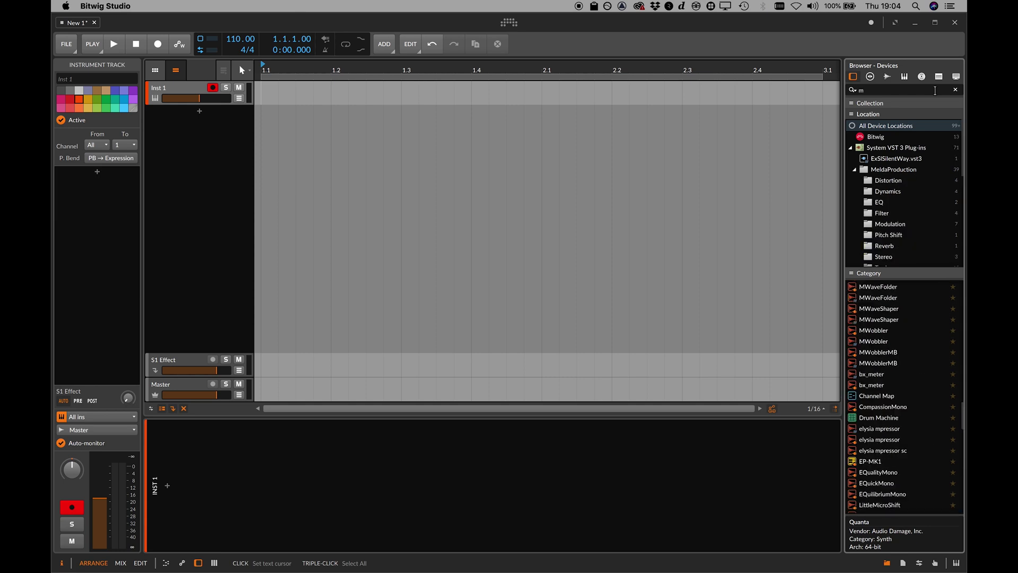
Insert MTS-ESP Master on the first track and make Alpha 3 its active scale.
{"action": "type", "text": "ts"}
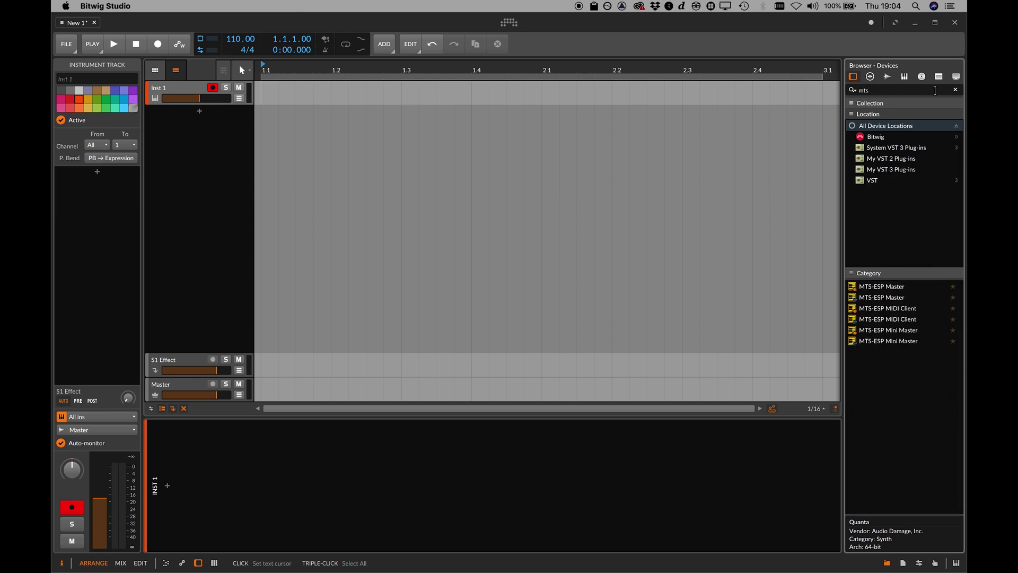
{"action": "double_click", "coordinate": [921, 285]}
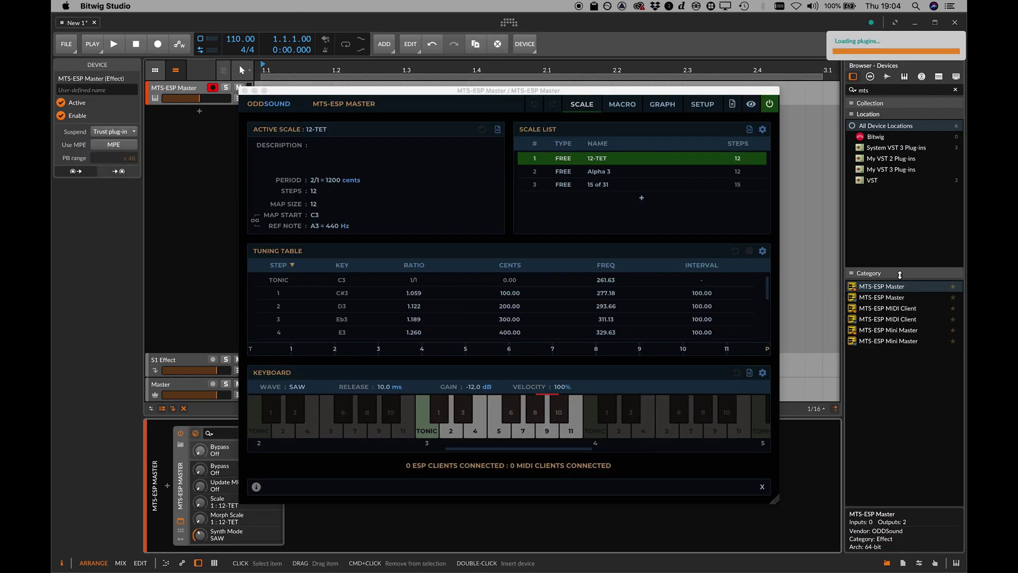
{"action": "left_click", "coordinate": [728, 190]}
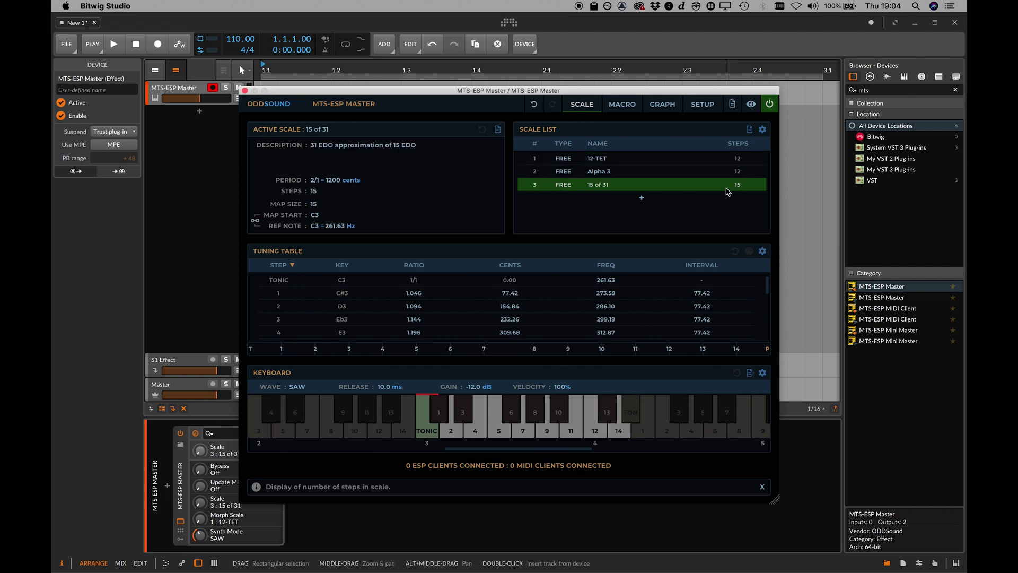
{"action": "left_click", "coordinate": [723, 171]}
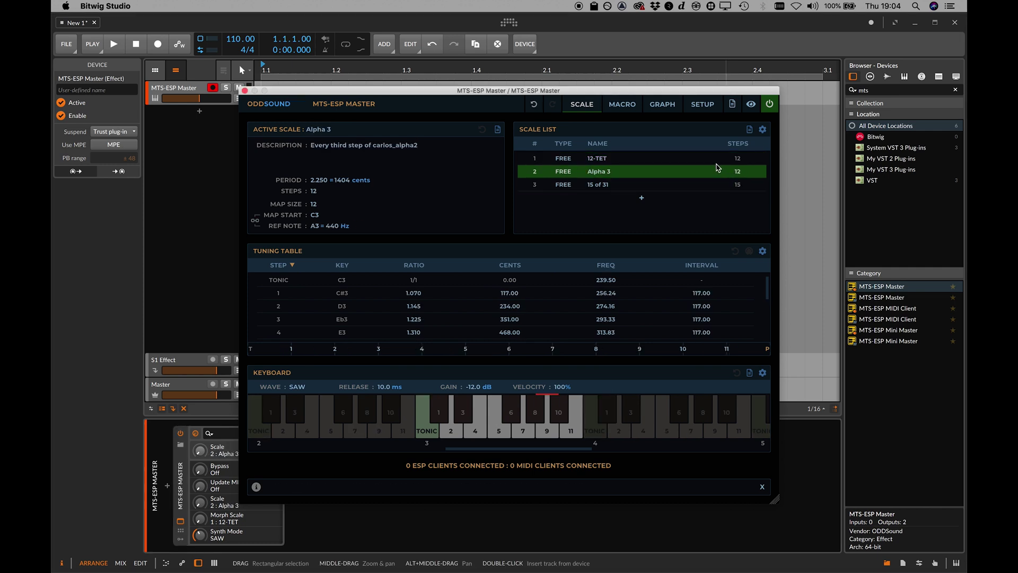
{"action": "left_click", "coordinate": [717, 162]}
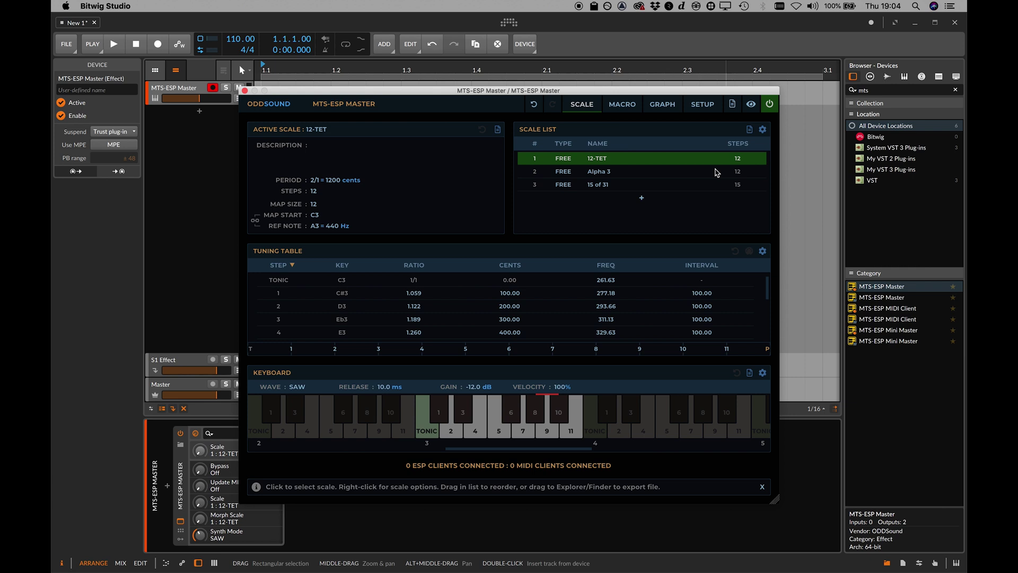
{"action": "left_click", "coordinate": [717, 173]}
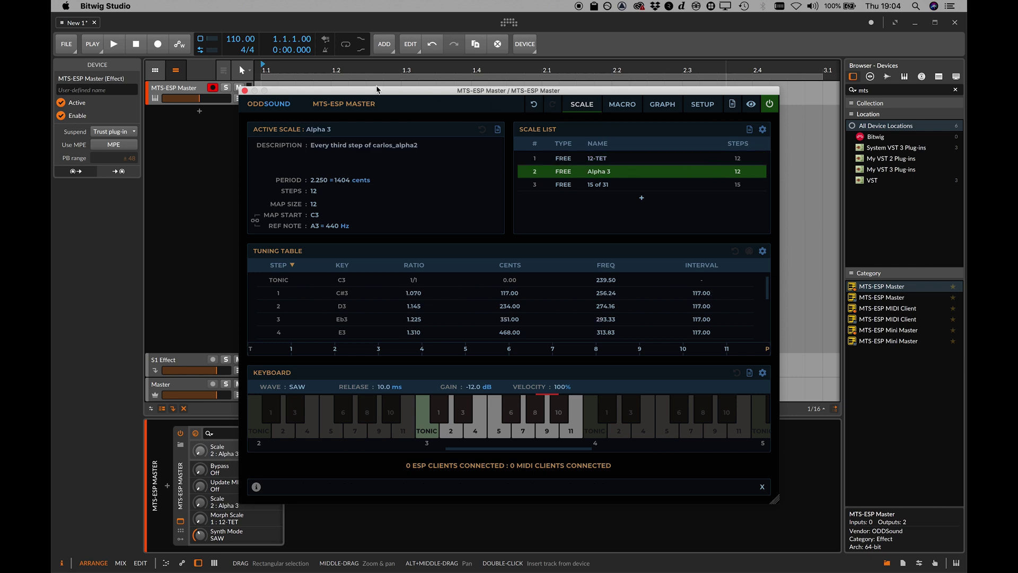
Close the MTS-ESP Master window and create a new instrument track.
{"action": "left_click", "coordinate": [245, 90]}
{"action": "left_click", "coordinate": [199, 89]}
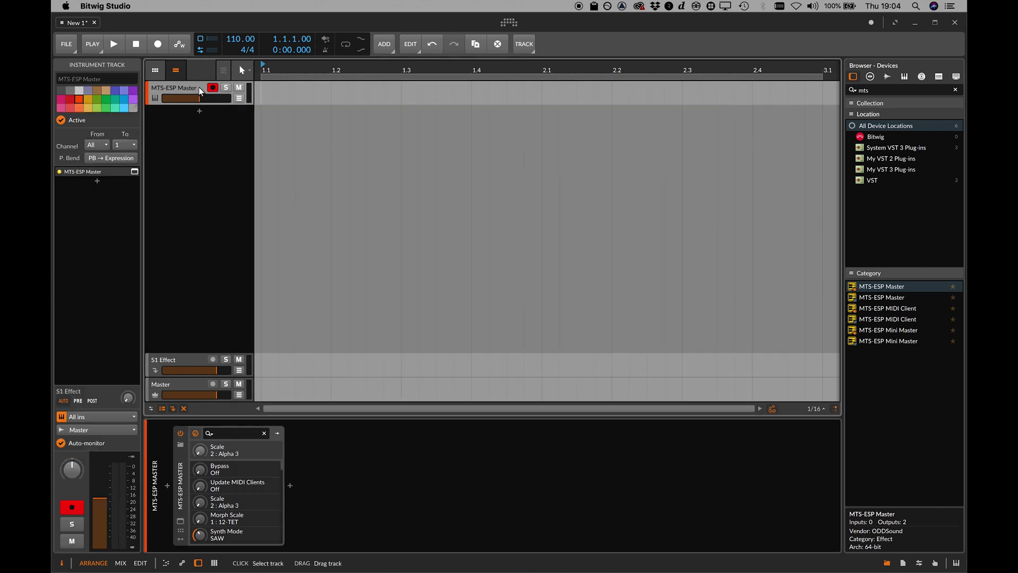
{"action": "key", "text": "super+t"}
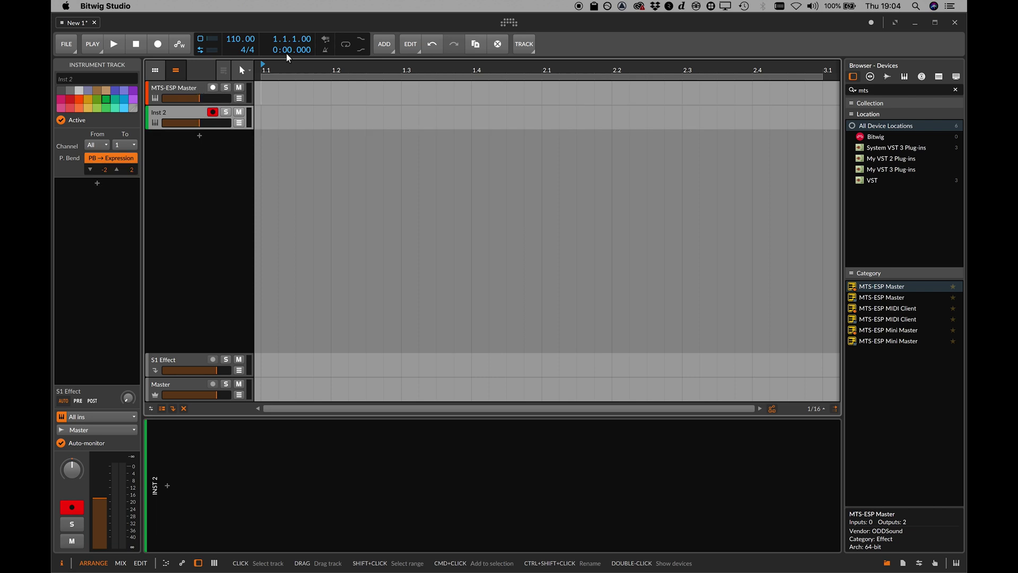
Insert Quanta on the new track and show its settings reporting MTS-ESP Active - Alpha 3.
{"action": "left_click", "coordinate": [872, 87]}
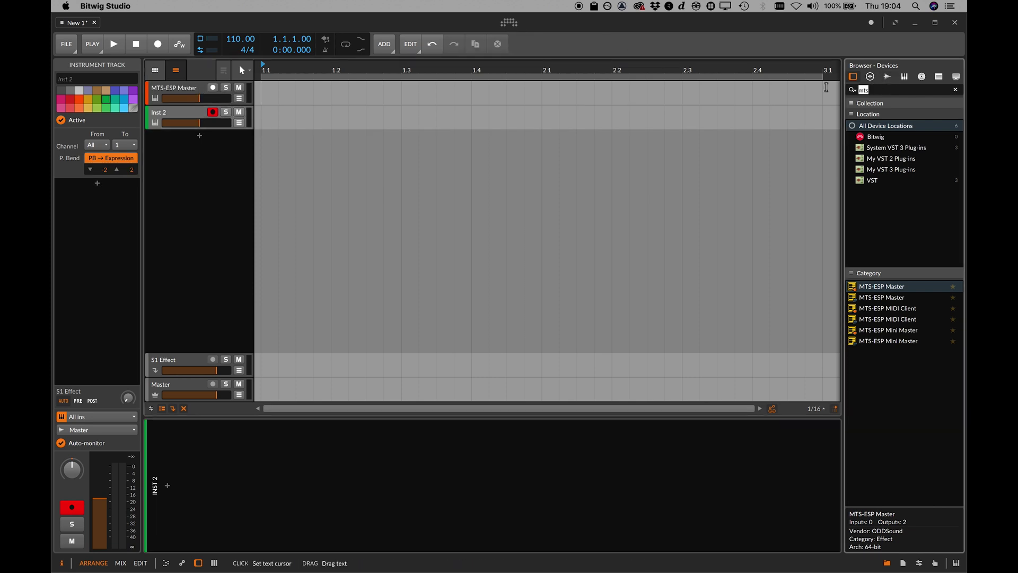
{"action": "type", "text": "qua"}
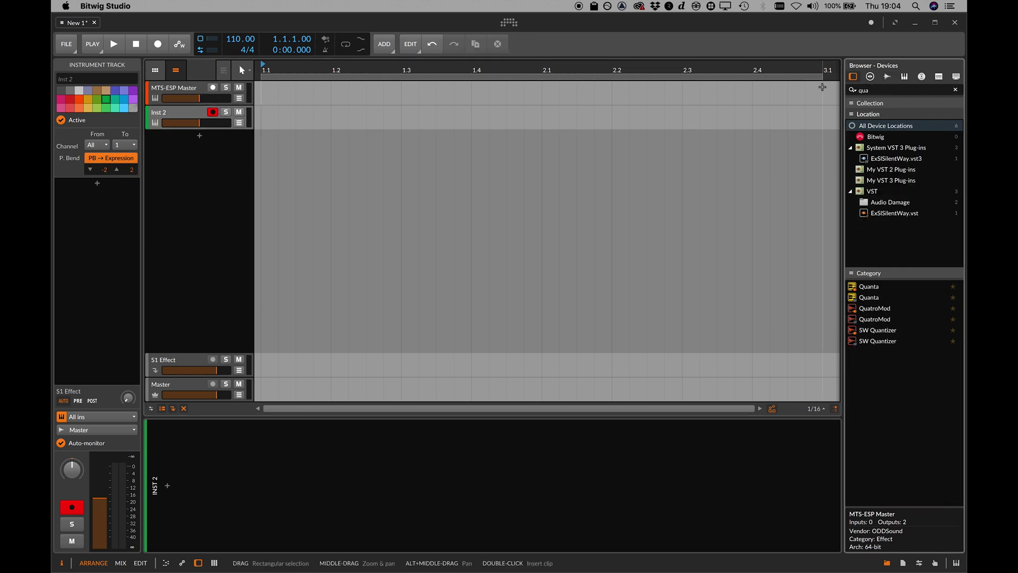
{"action": "type", "text": "nt"}
{"action": "left_click", "coordinate": [865, 298]}
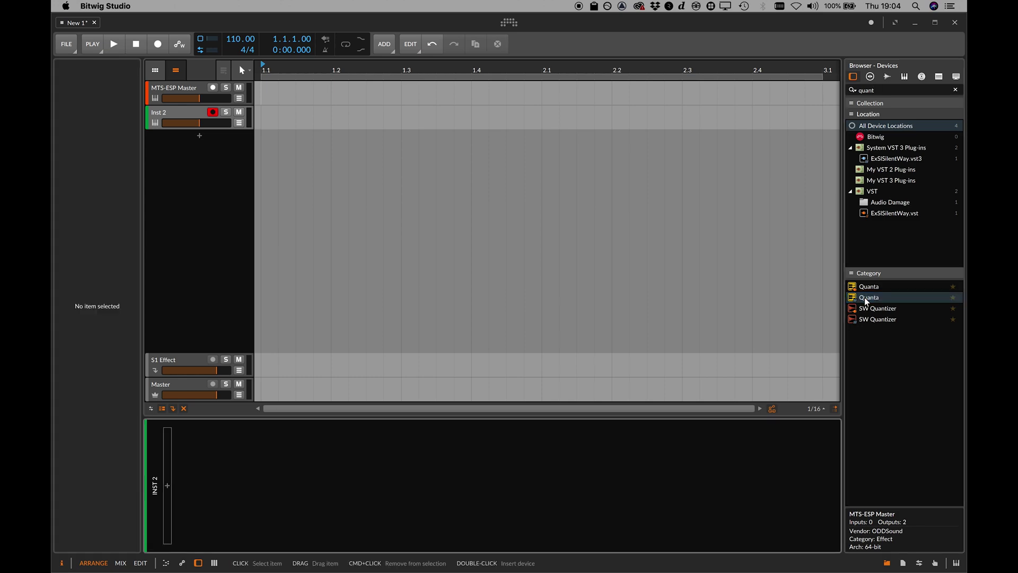
{"action": "double_click", "coordinate": [864, 297]}
{"action": "left_click", "coordinate": [650, 100]}
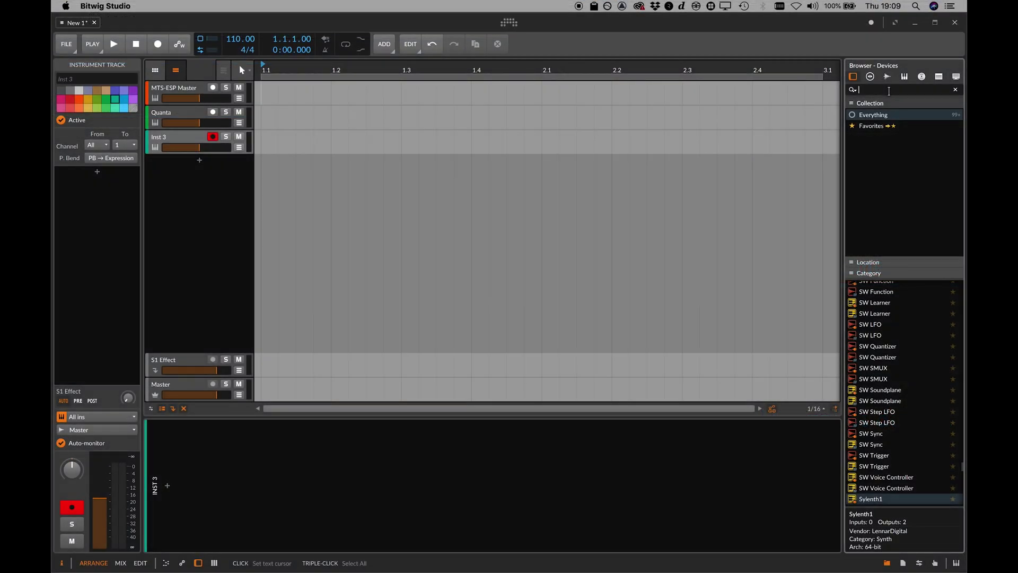
Insert an MTS-ESP MIDI Client on the new track with Sylenth1 after it.
{"action": "type", "text": "mts"}
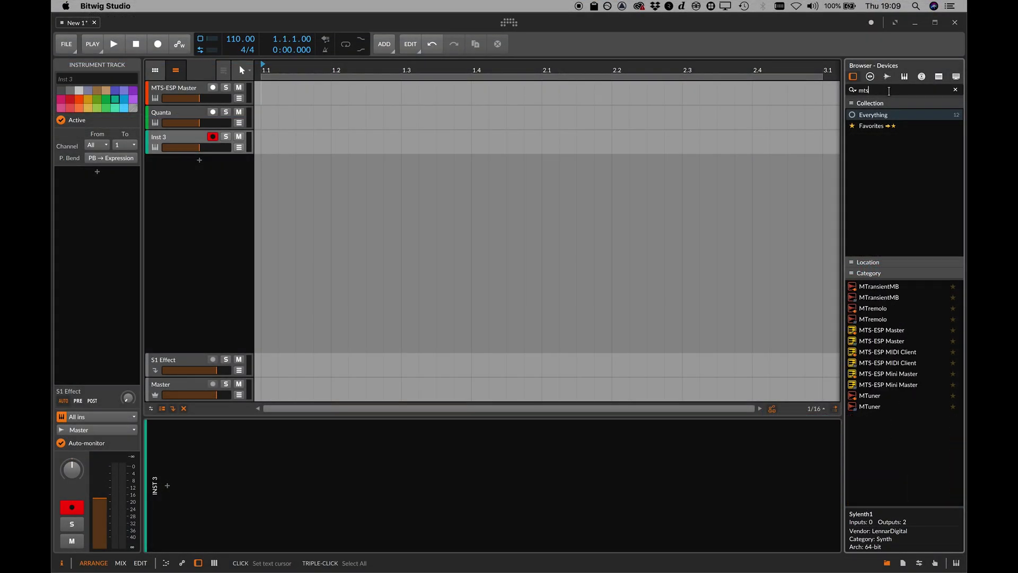
{"action": "double_click", "coordinate": [897, 307]}
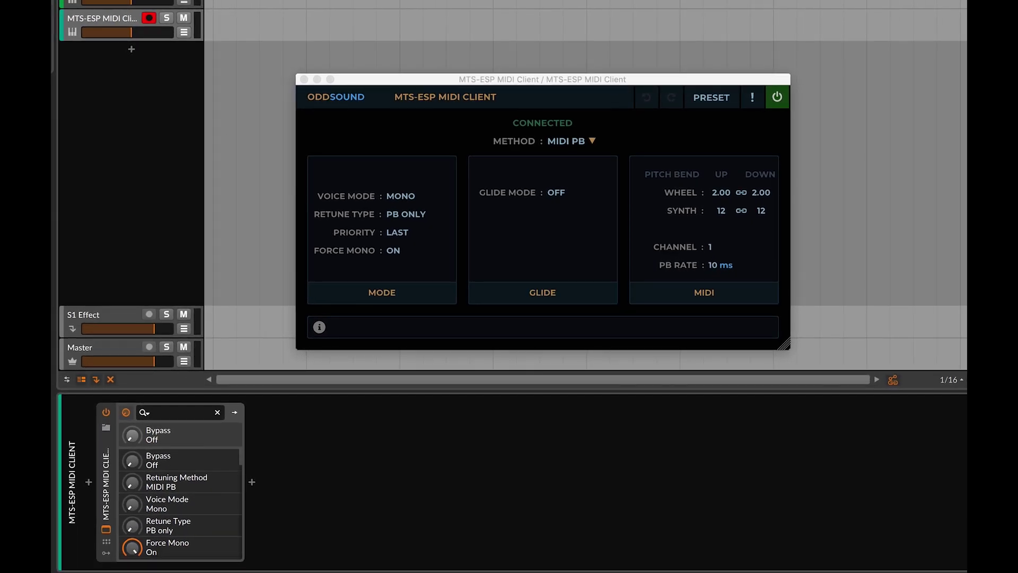
{"action": "left_click_drag", "start_coordinate": [706, 354], "coordinate": [567, 442]}
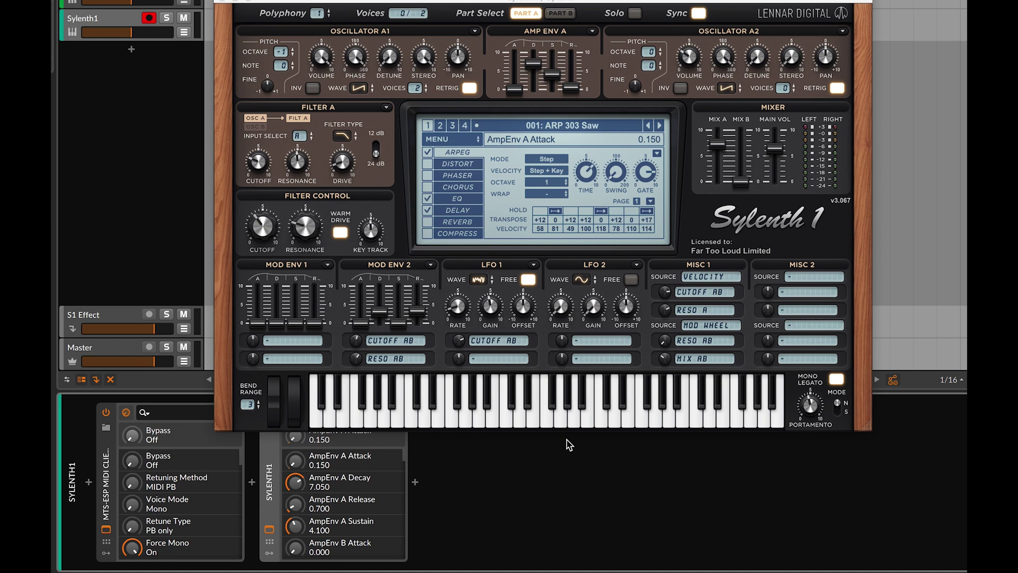
{"action": "left_click", "coordinate": [223, 2]}
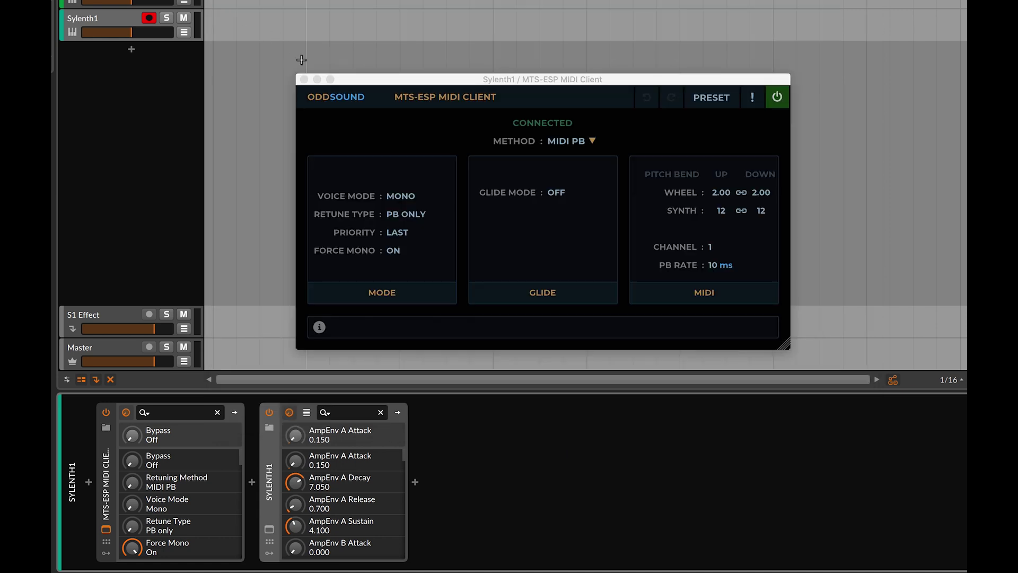
Add a Note FX Layer before the client and move the MTS-ESP MIDI Client into it.
{"action": "left_click", "coordinate": [88, 482]}
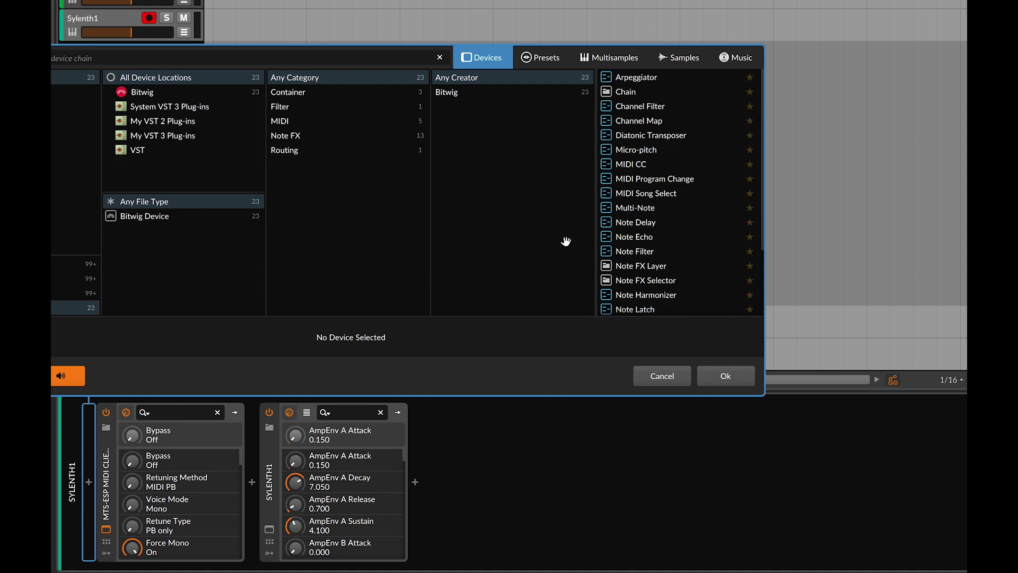
{"action": "left_click", "coordinate": [638, 262]}
{"action": "left_click", "coordinate": [725, 375]}
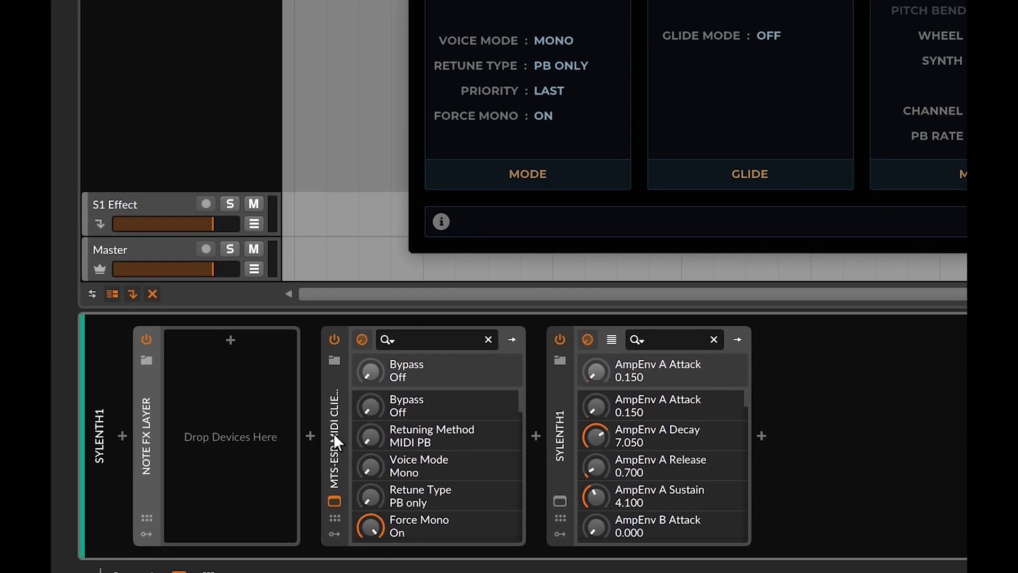
{"action": "left_click_drag", "start_coordinate": [333, 433], "coordinate": [243, 436]}
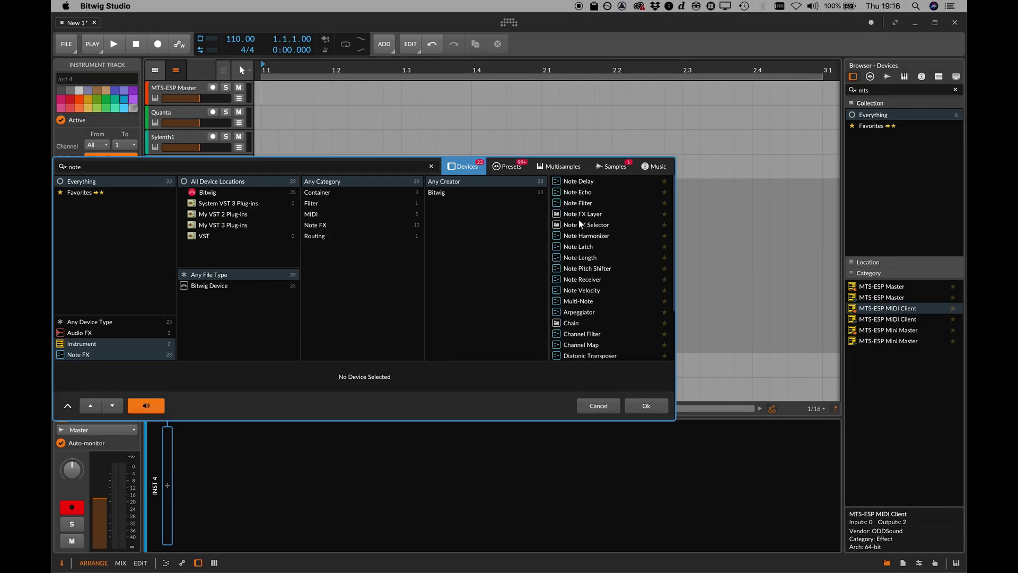
Add a Note FX Layer holding an MTS-ESP MIDI Client on the fourth track.
{"action": "left_click", "coordinate": [579, 215]}
{"action": "left_click", "coordinate": [637, 404]}
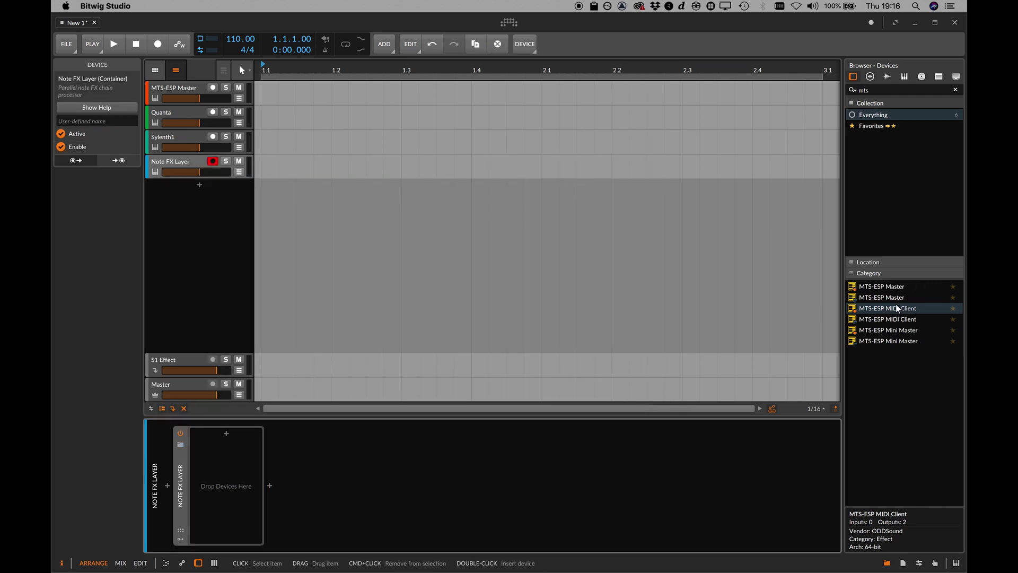
{"action": "left_click_drag", "start_coordinate": [897, 308], "coordinate": [247, 475]}
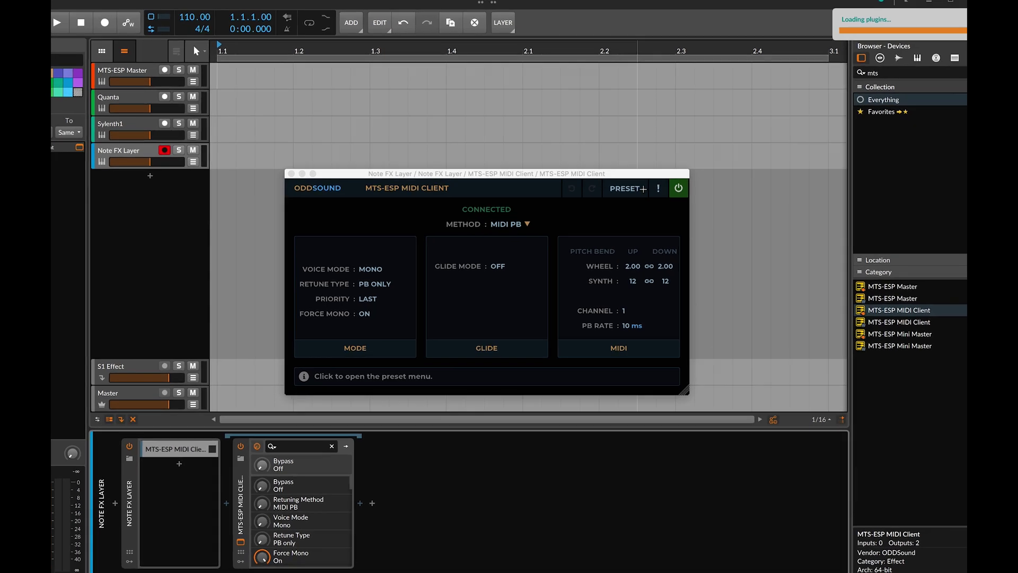
Load the MIDI Poly MPE Receive preset on the client and enable MPE at ±48.
{"action": "left_click", "coordinate": [635, 196]}
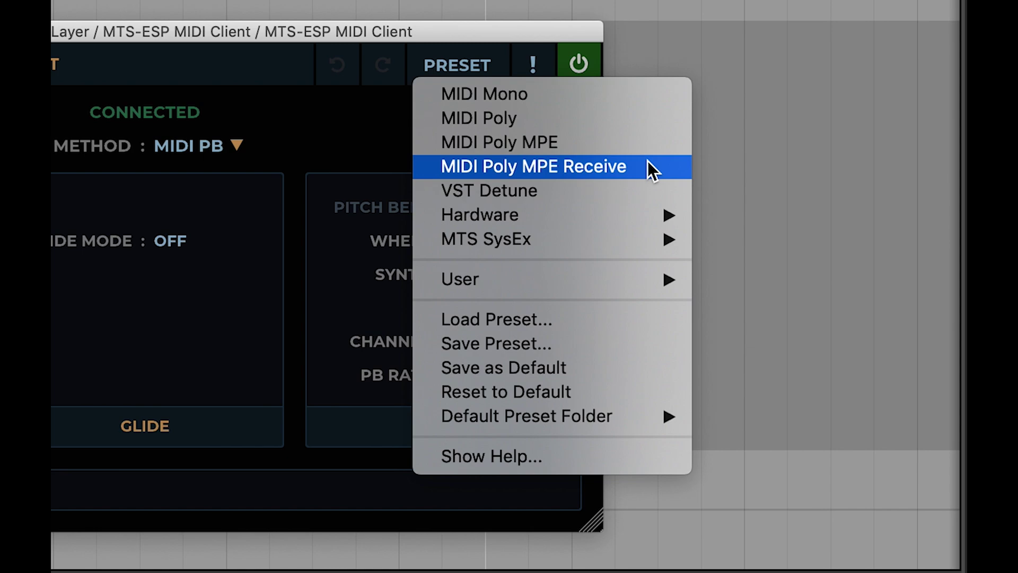
{"action": "left_click", "coordinate": [647, 162]}
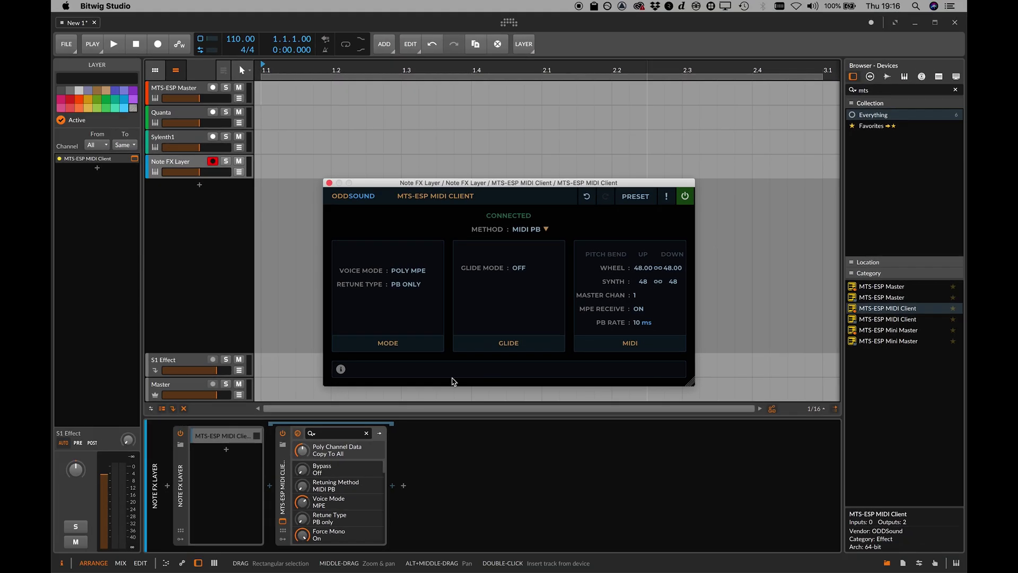
{"action": "left_click", "coordinate": [291, 469]}
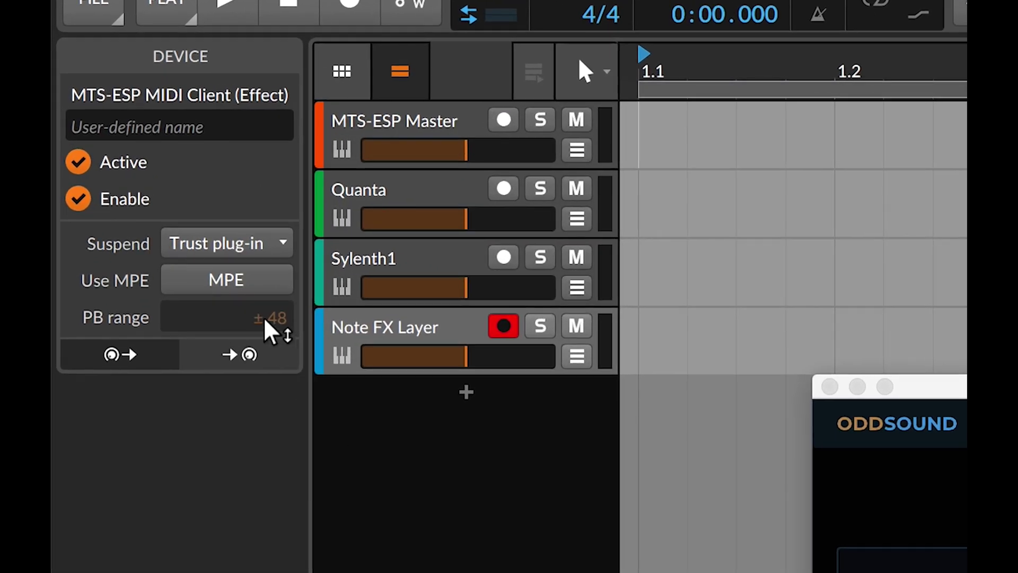
{"action": "left_click", "coordinate": [257, 281]}
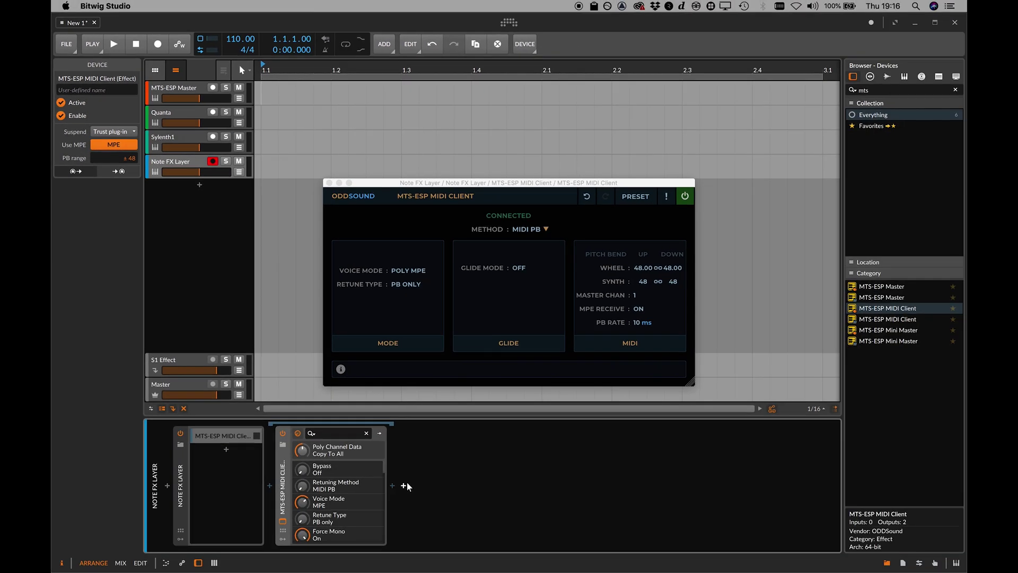
Insert Polysynth after the MTS-ESP MIDI Client and bring up Polysynth's modulator chooser.
{"action": "left_click", "coordinate": [404, 485]}
{"action": "type", "text": "poly"}
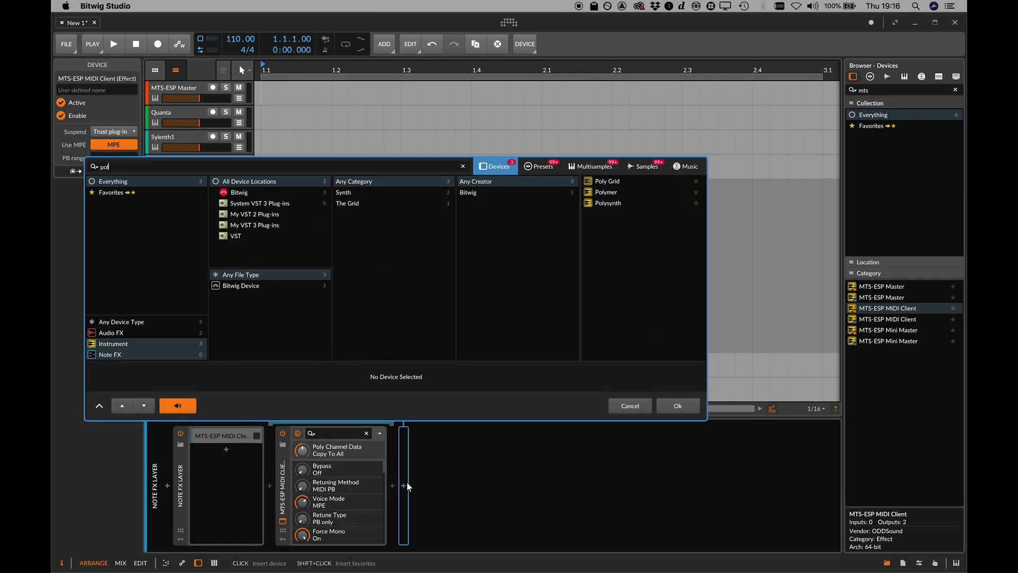
{"action": "left_click", "coordinate": [634, 202]}
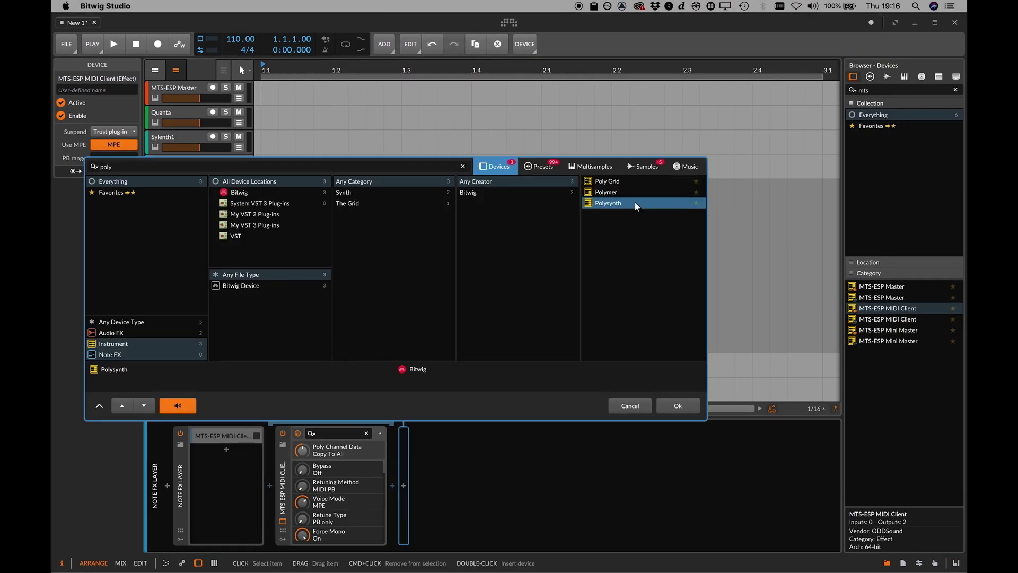
{"action": "left_click", "coordinate": [690, 405]}
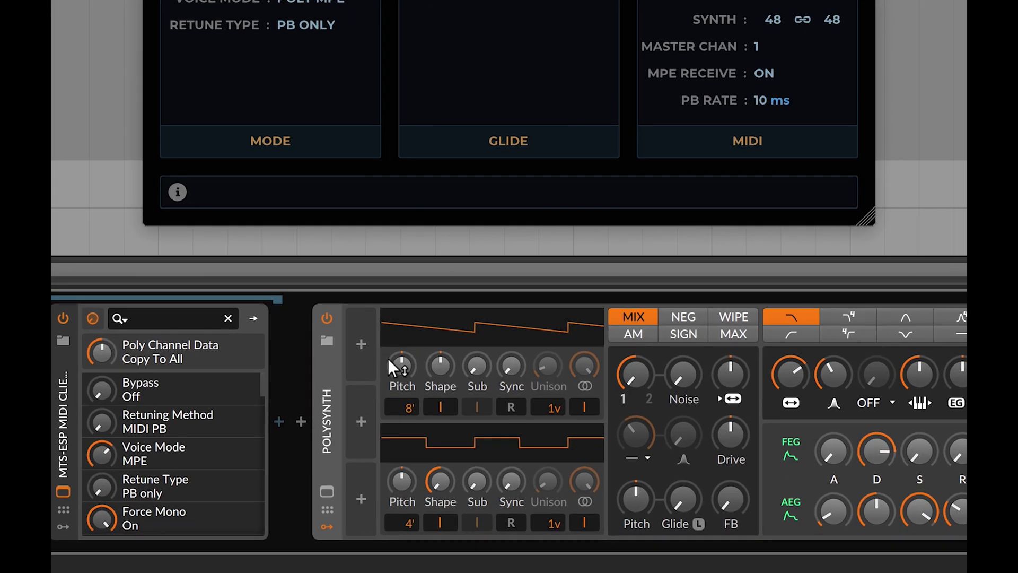
{"action": "left_click", "coordinate": [433, 446]}
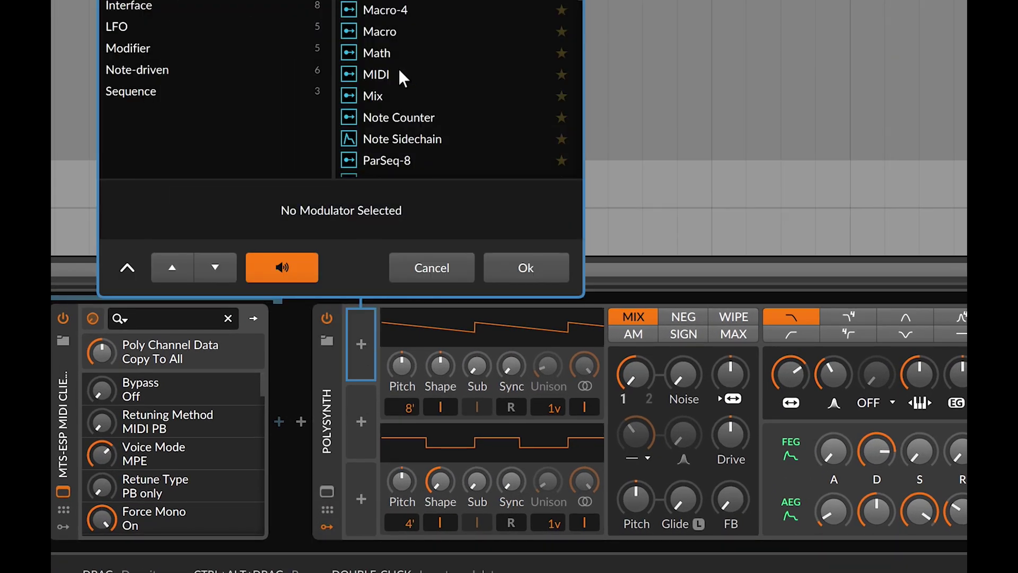
Add a MIDI modulator to Polysynth reading BEND on the Voice Ch. channel.
{"action": "left_click", "coordinate": [400, 74]}
{"action": "left_click", "coordinate": [523, 266]}
{"action": "left_click", "coordinate": [402, 316]}
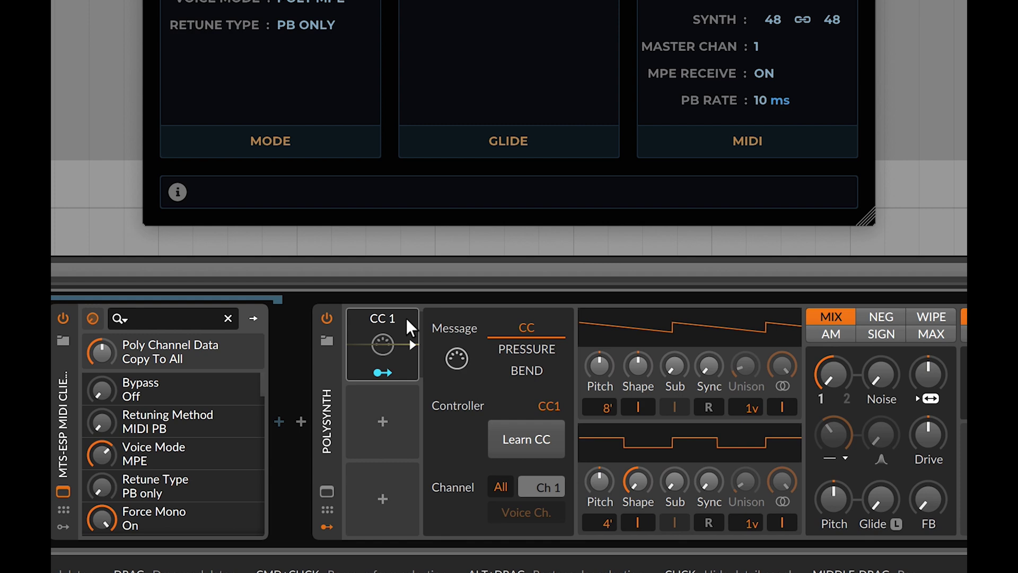
{"action": "left_click", "coordinate": [524, 368]}
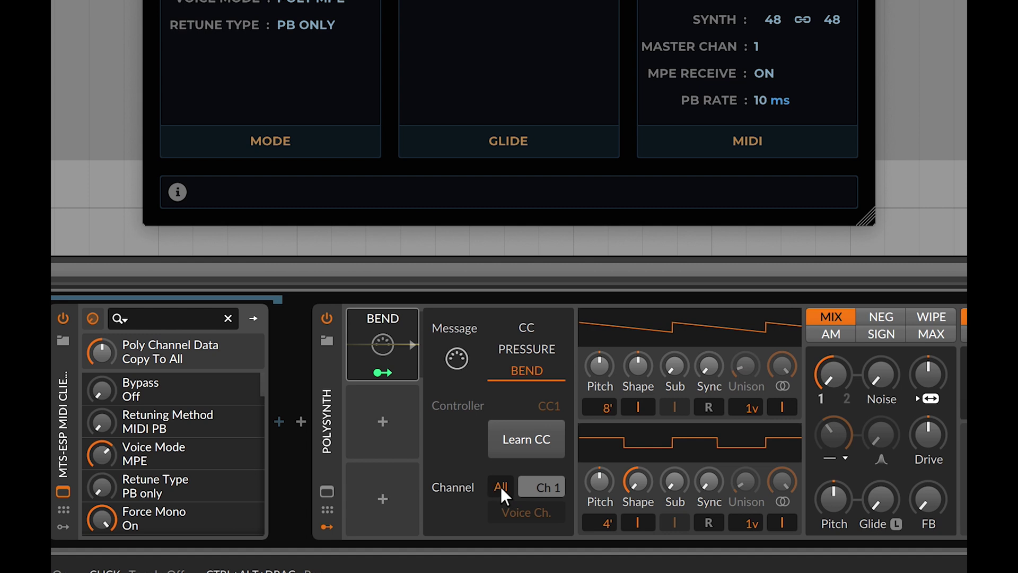
{"action": "left_click", "coordinate": [500, 486]}
Route the bend modulator to oscillator Pitch at +48, then select Polysynth and the Note FX Layer.
{"action": "left_click", "coordinate": [394, 371]}
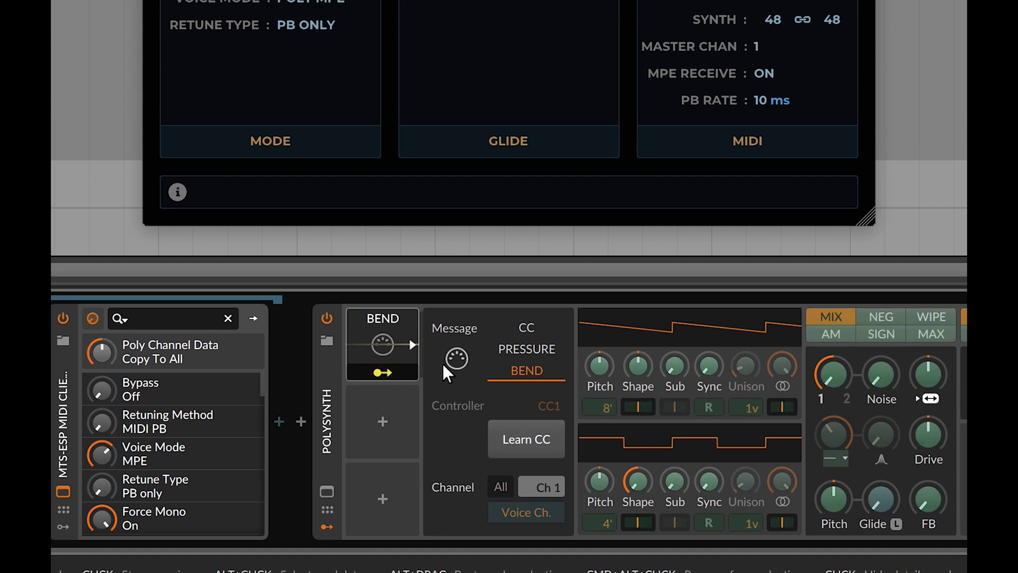
{"action": "left_click_drag", "start_coordinate": [825, 496], "coordinate": [825, 485]}
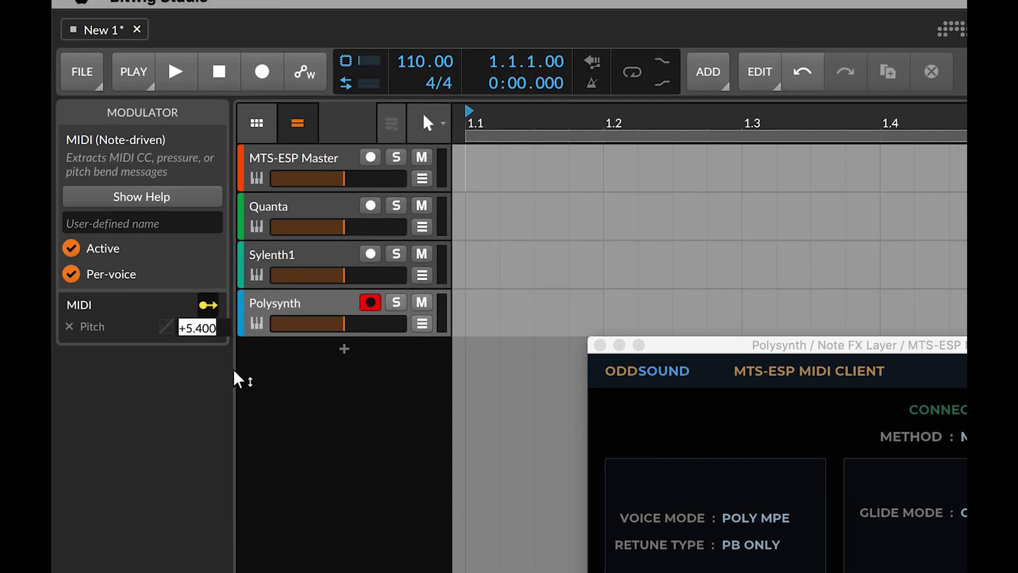
{"action": "type", "text": "48"}
{"action": "key", "text": "Return"}
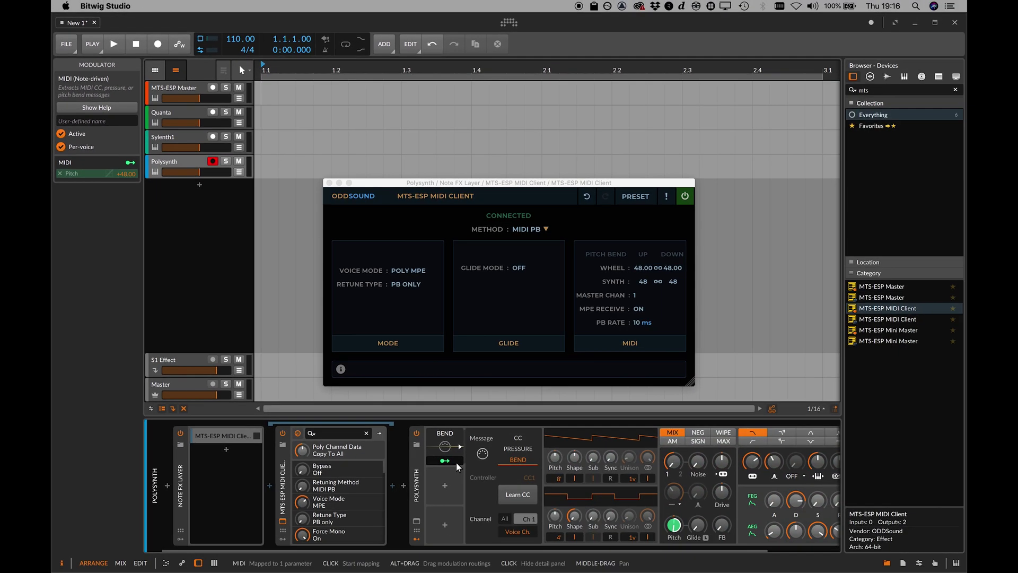
{"action": "left_click", "coordinate": [419, 455]}
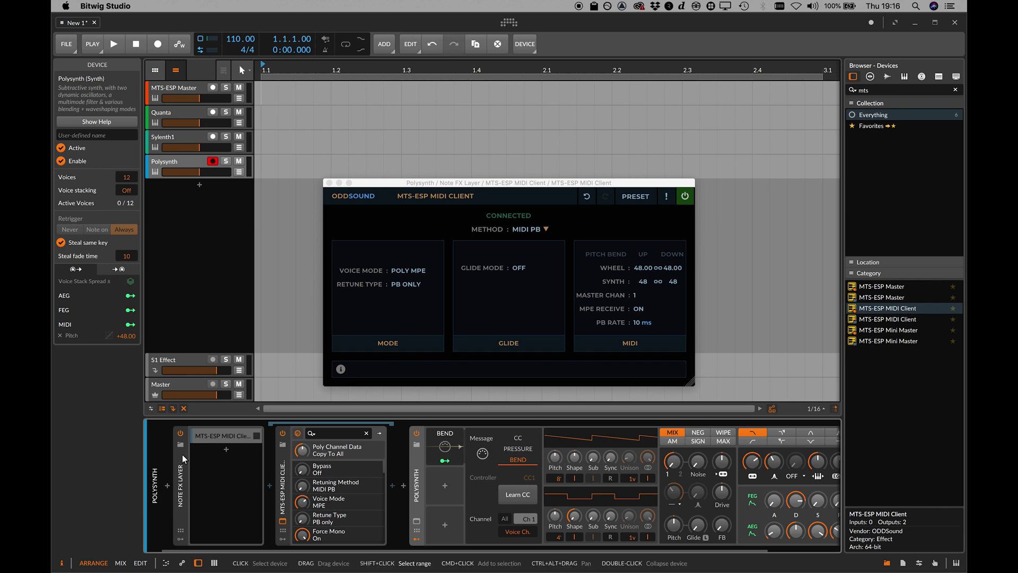
{"action": "left_click", "coordinate": [182, 454]}
Group the Note FX Layer and Polysynth into an Instrument Layer and bring up its preset-saving menu.
{"action": "left_click", "coordinate": [418, 466], "text": "shift"}
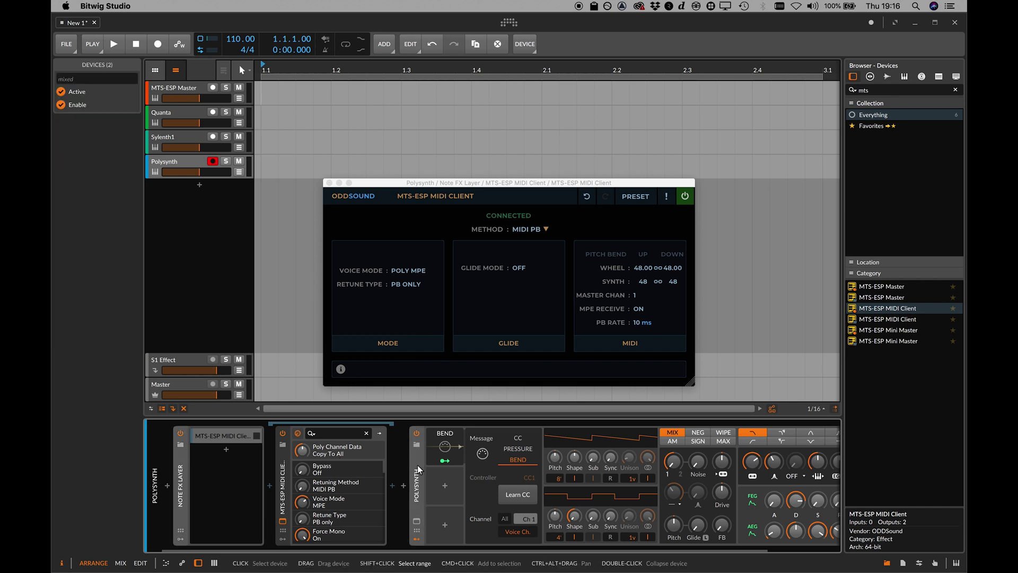
{"action": "key", "text": "super+g"}
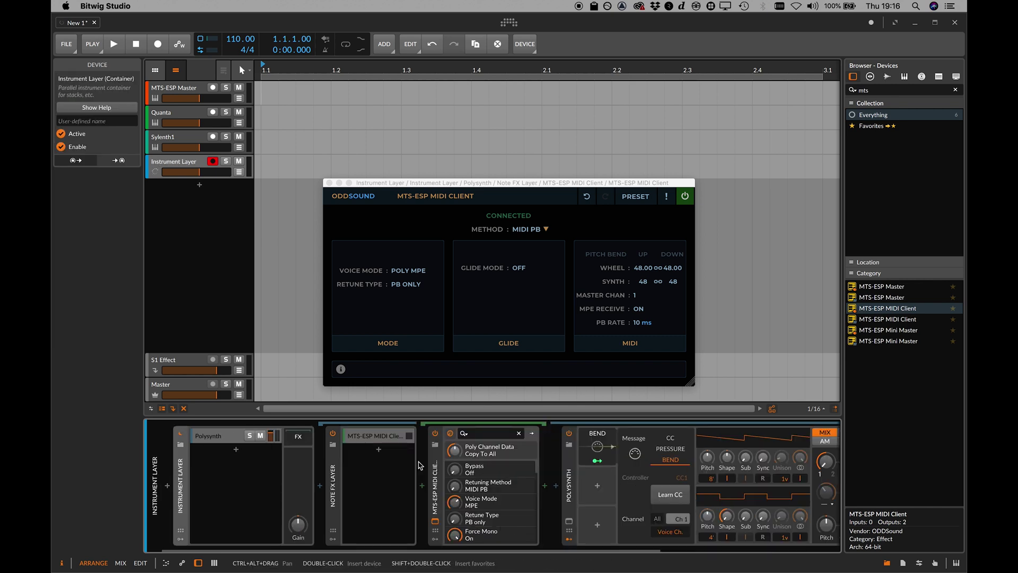
{"action": "right_click", "coordinate": [181, 465]}
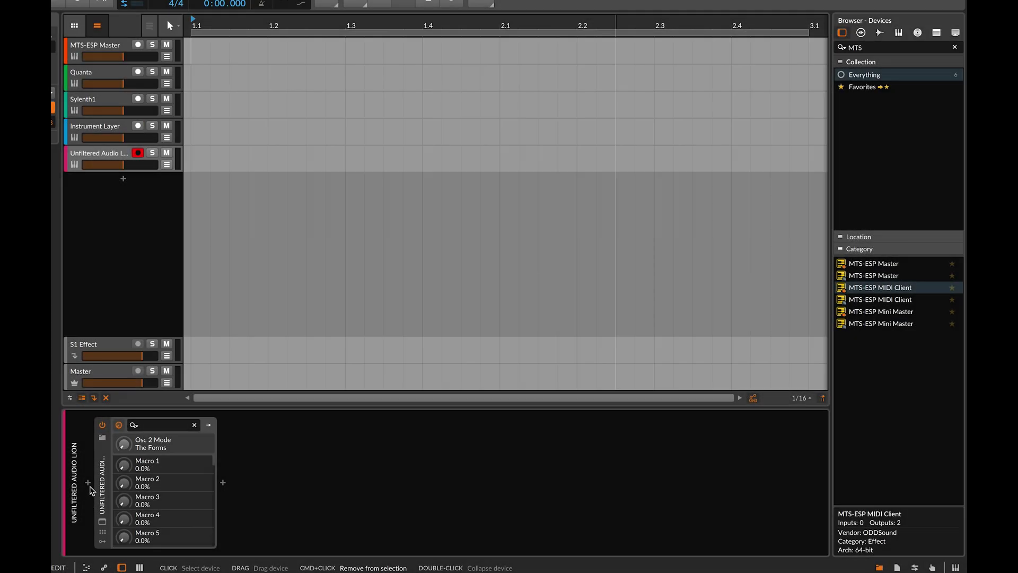
Insert a Note FX Layer before LION containing an MTS-ESP MIDI Client.
{"action": "left_click", "coordinate": [88, 483]}
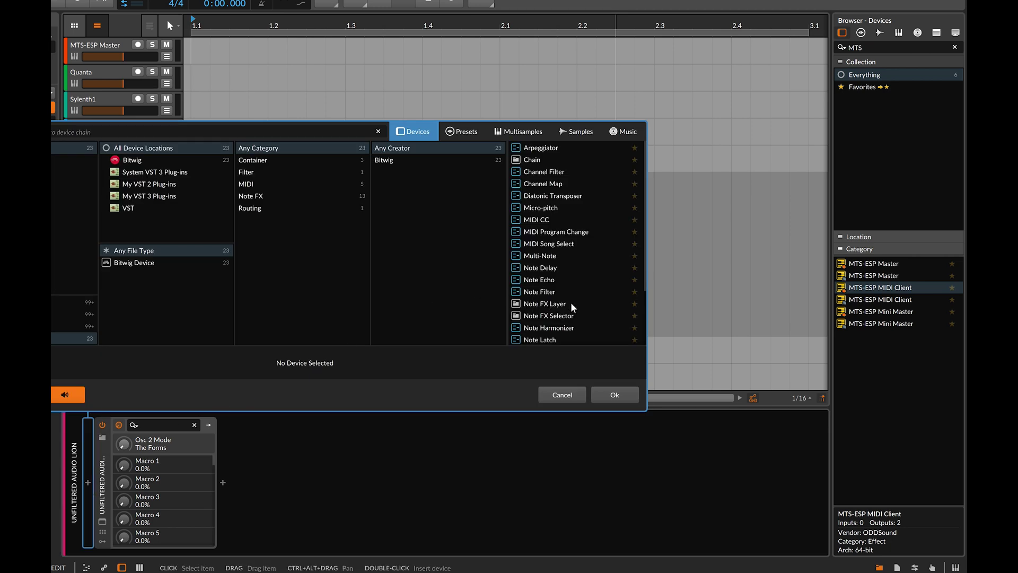
{"action": "left_click", "coordinate": [558, 306]}
{"action": "left_click", "coordinate": [612, 395]}
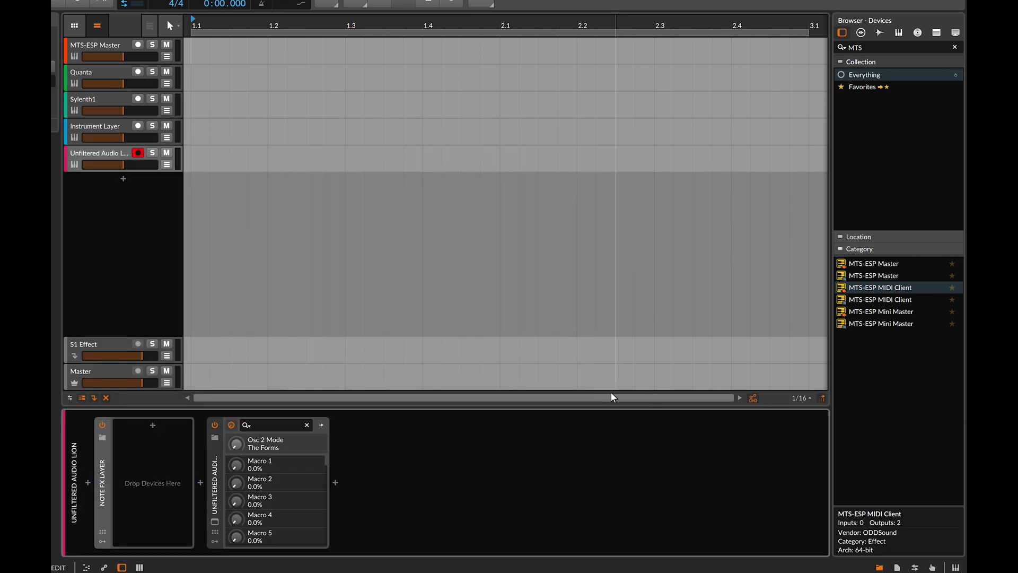
{"action": "left_click_drag", "start_coordinate": [881, 287], "coordinate": [167, 454]}
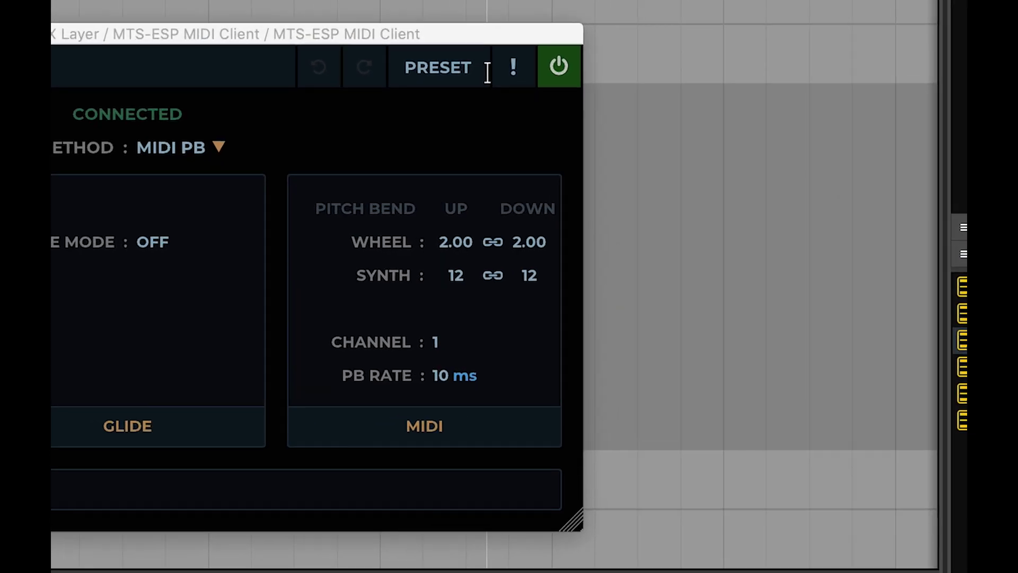
Apply the MIDI Poly MPE preset to the client and set LION's MIDI input to MPE.
{"action": "left_click", "coordinate": [626, 167]}
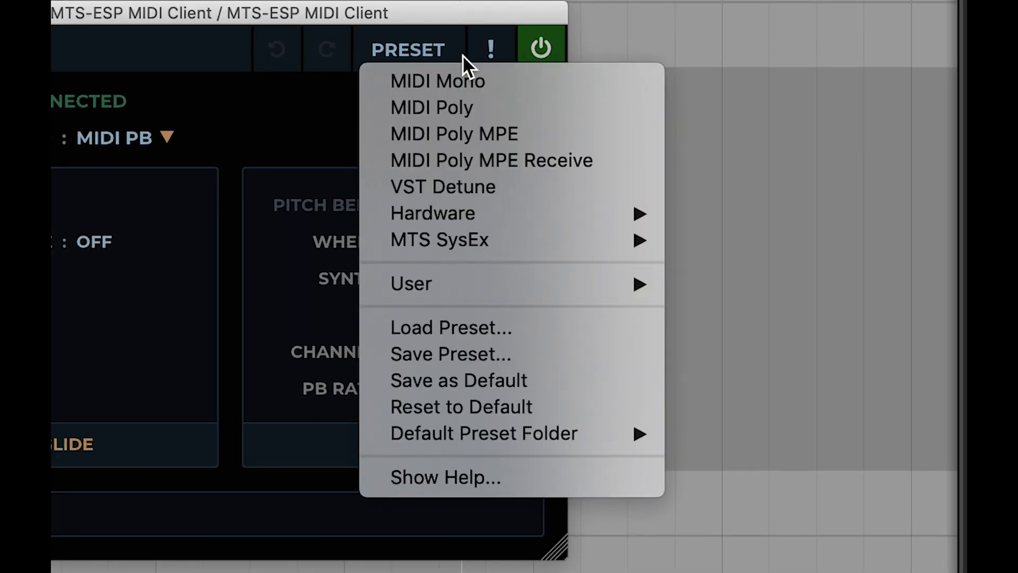
{"action": "left_click", "coordinate": [603, 132]}
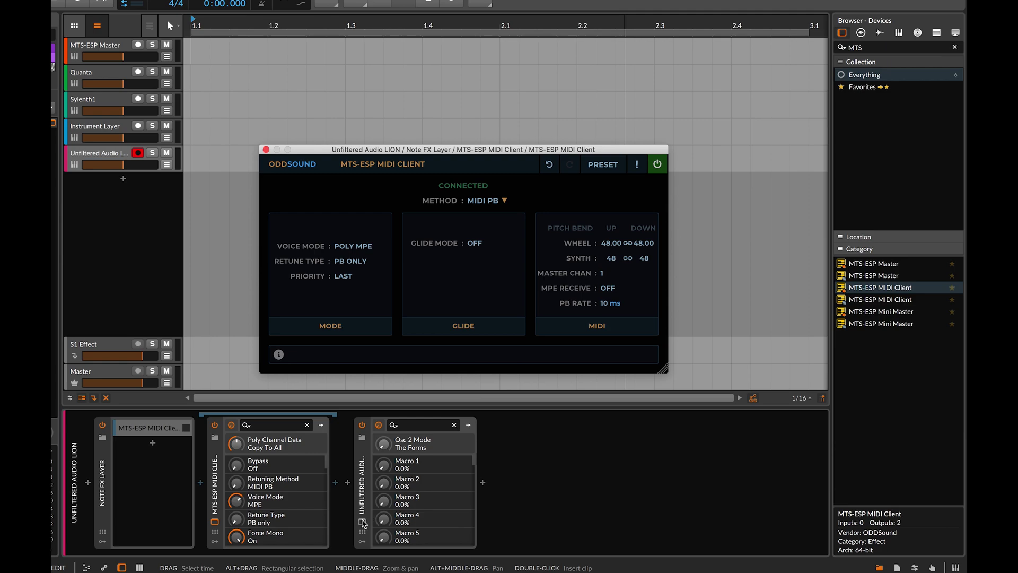
{"action": "left_click", "coordinate": [363, 522]}
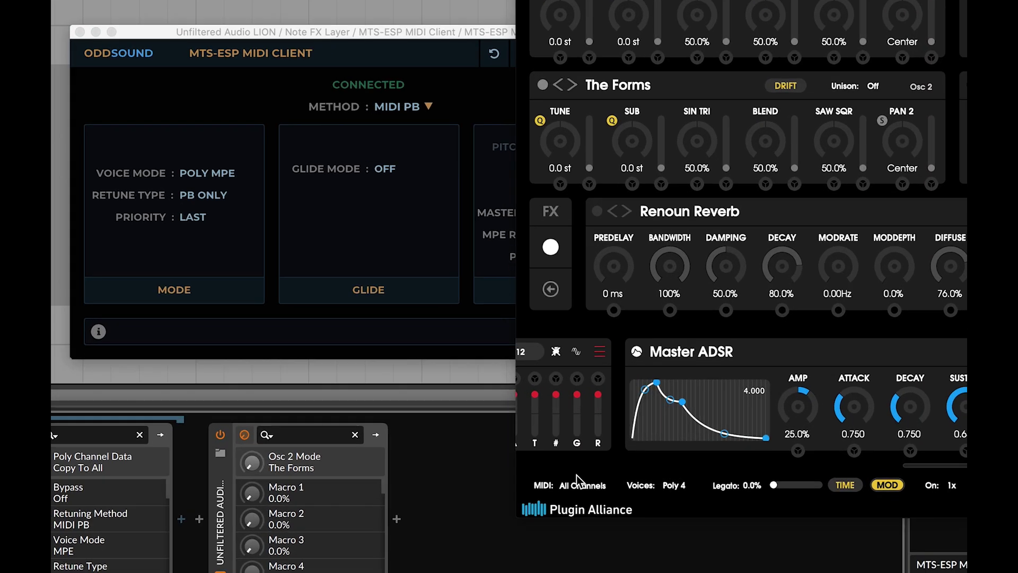
{"action": "left_click", "coordinate": [609, 459]}
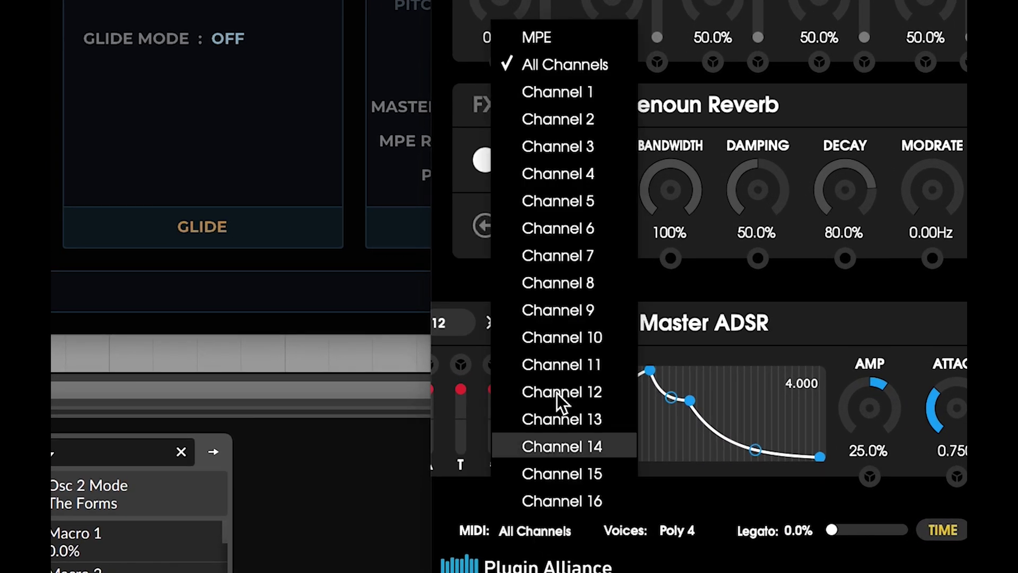
{"action": "left_click", "coordinate": [574, 40]}
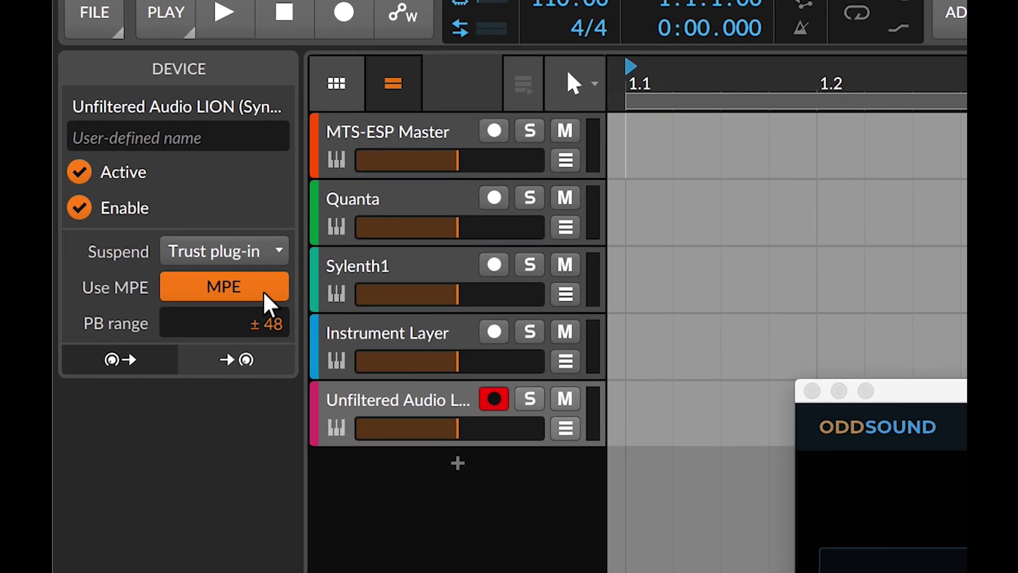
Turn off Use MPE for LION, enable it on the MTS-ESP MIDI Client, and switch MPE Receive on.
{"action": "left_click", "coordinate": [136, 109]}
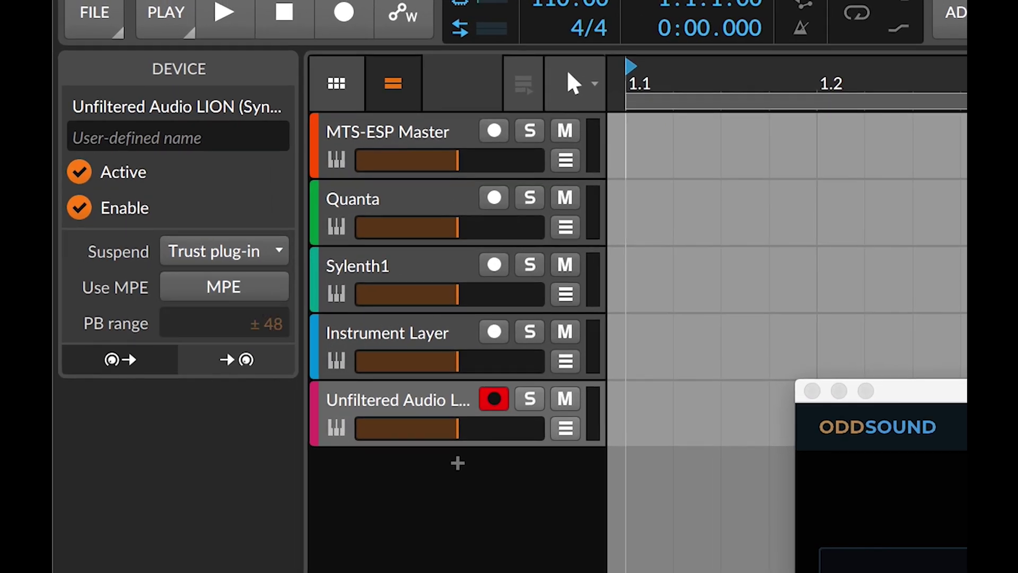
{"action": "left_click", "coordinate": [304, 458]}
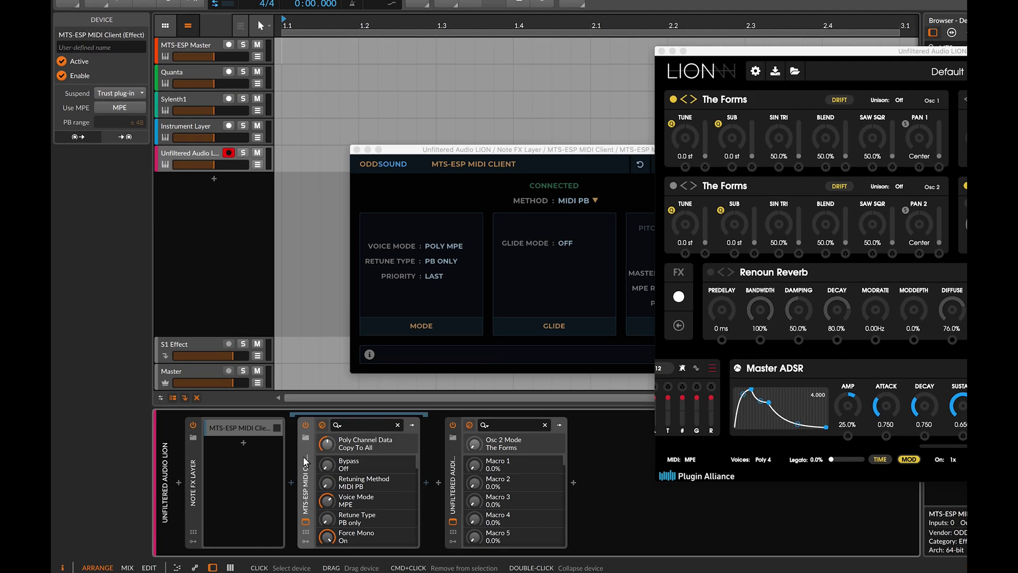
{"action": "left_click", "coordinate": [142, 108]}
{"action": "left_click", "coordinate": [643, 228]}
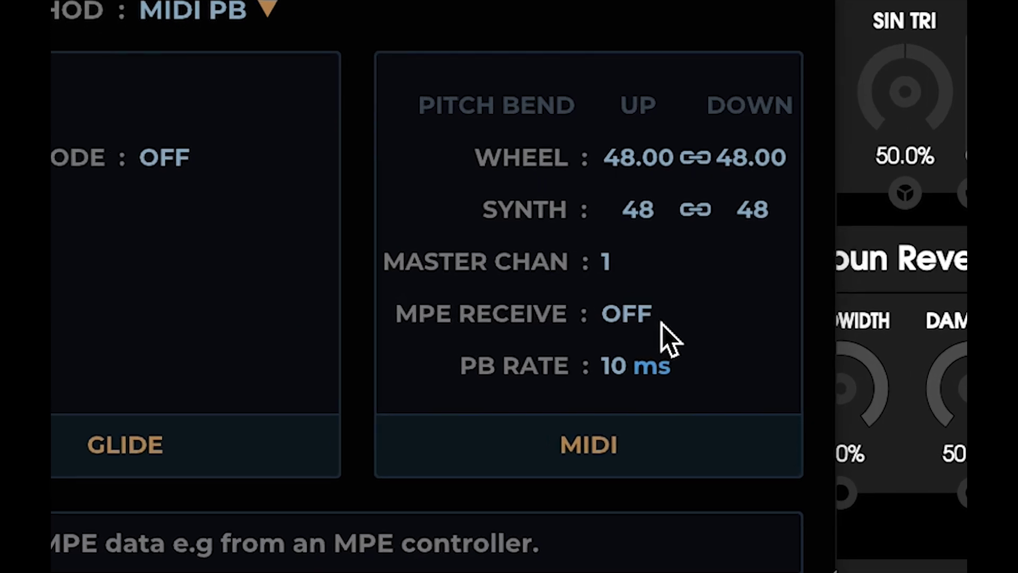
{"action": "left_click", "coordinate": [700, 291]}
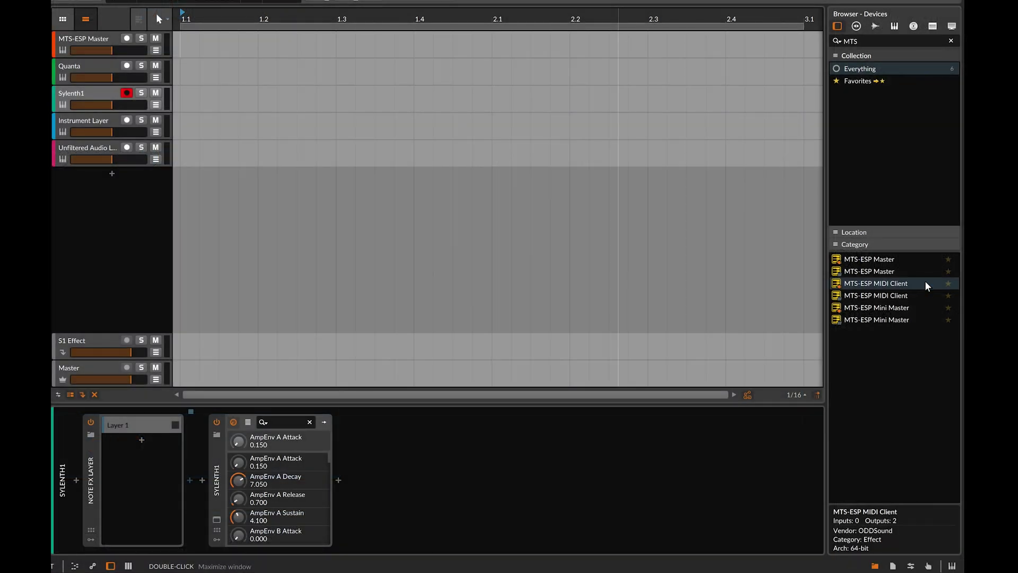
Insert an MTS-ESP MIDI Client before Sylenth1 and apply the MIDI Mono preset.
{"action": "left_click_drag", "start_coordinate": [926, 285], "coordinate": [911, 287]}
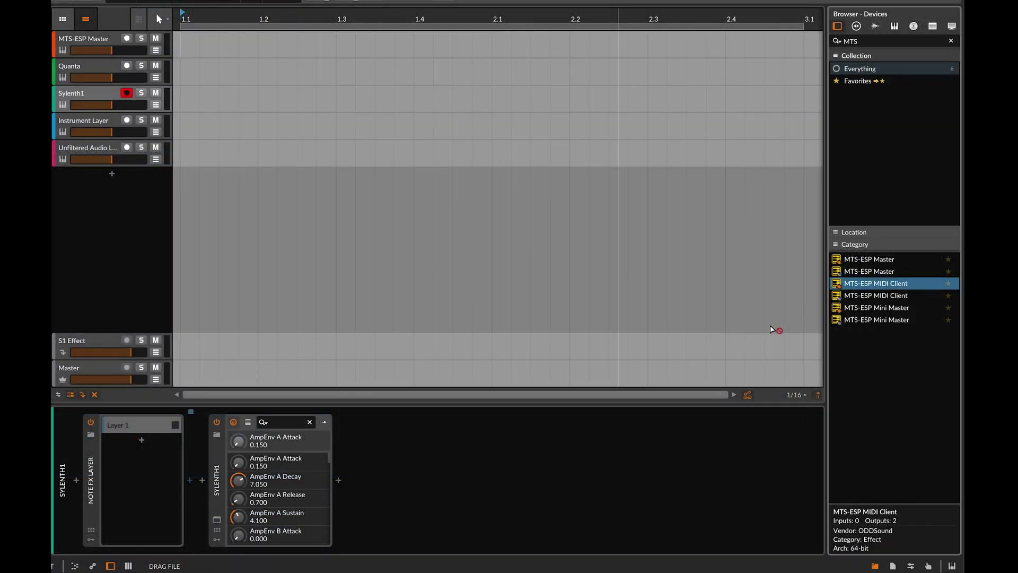
{"action": "left_click_drag", "start_coordinate": [774, 329], "coordinate": [196, 472]}
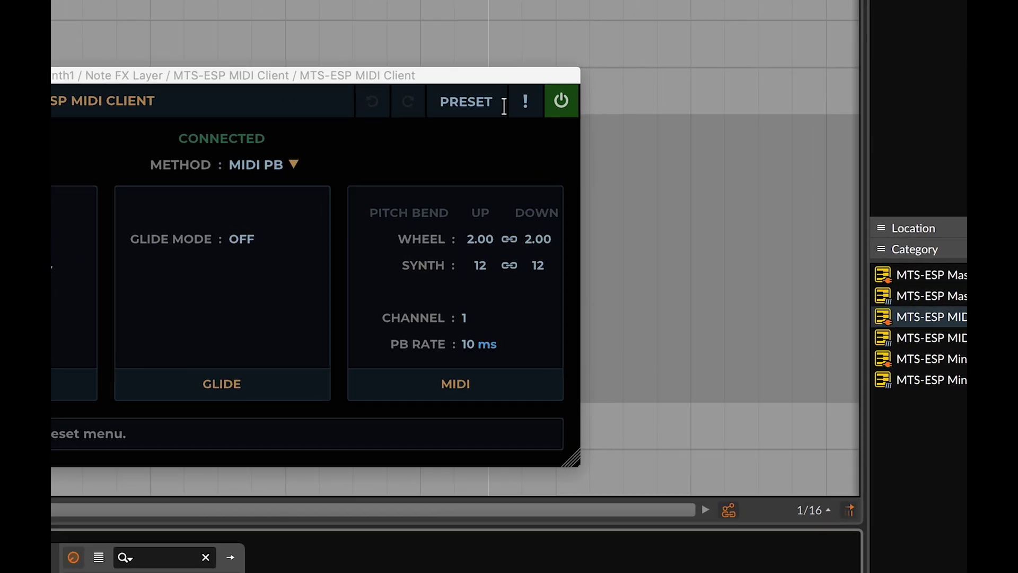
{"action": "left_click", "coordinate": [599, 159]}
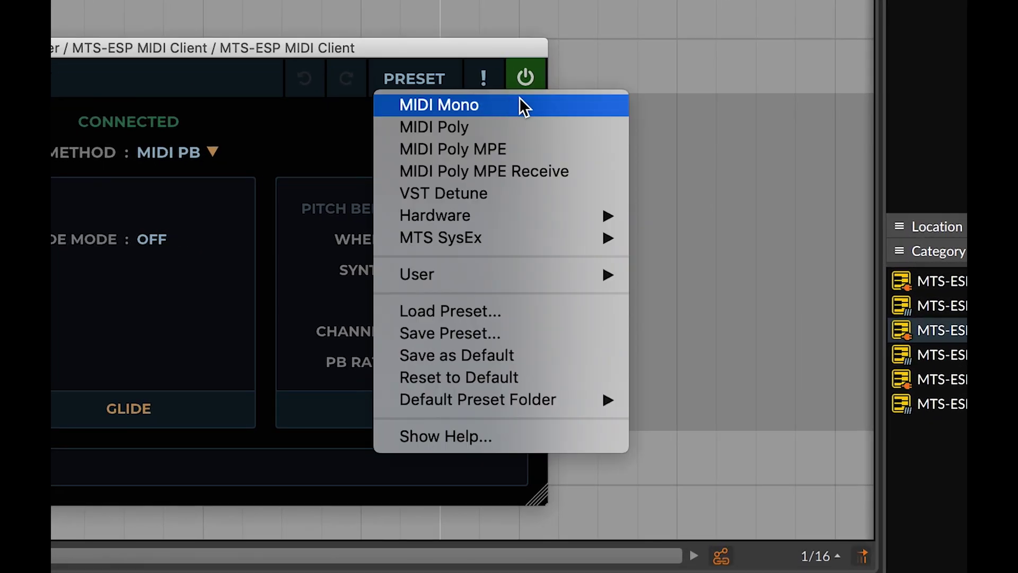
{"action": "left_click", "coordinate": [535, 104]}
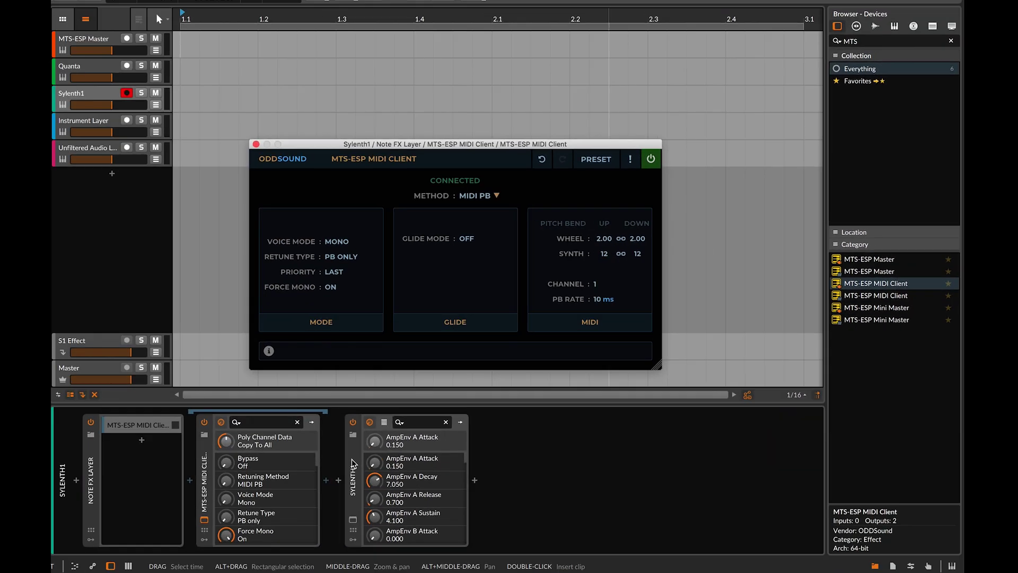
Raise Sylenth1's Bend Range to 12.
{"action": "left_click", "coordinate": [352, 520]}
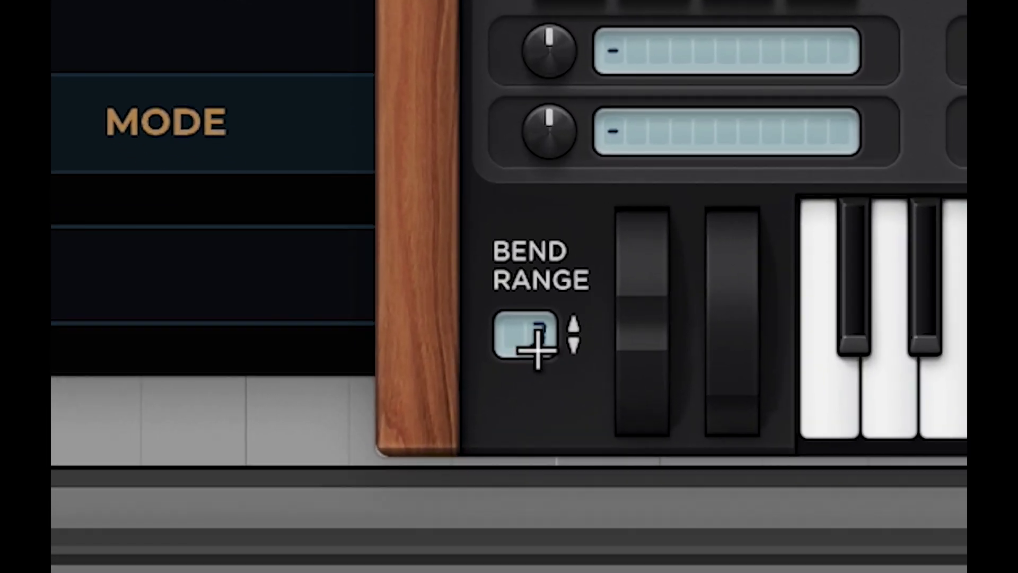
{"action": "left_click_drag", "start_coordinate": [390, 361], "coordinate": [395, 349]}
{"action": "left_click_drag", "start_coordinate": [554, 284], "coordinate": [558, 0]}
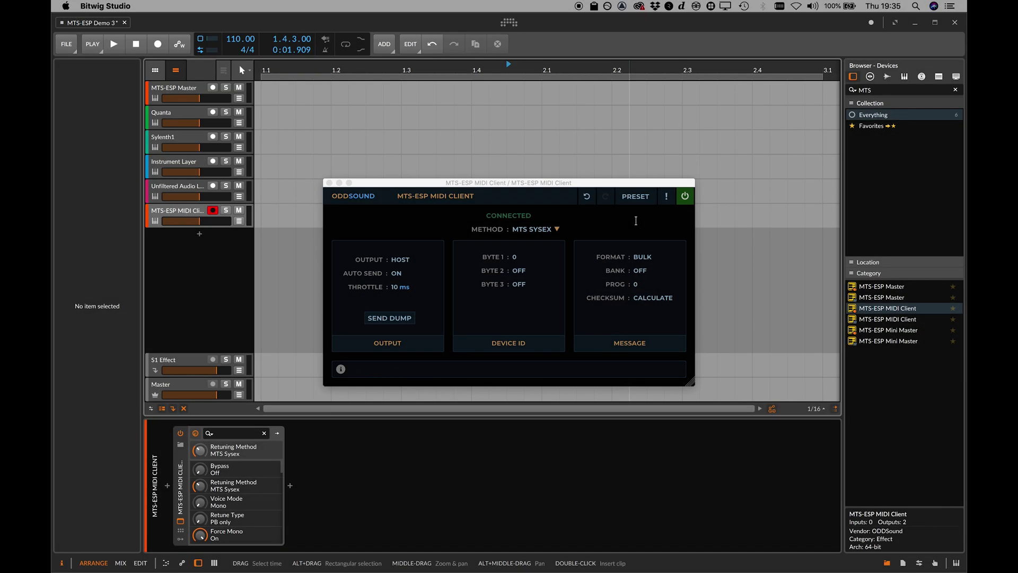
Apply the Novation Bass Station II hardware preset (Single, 62 notes) and list the SysEx output destinations.
{"action": "left_click", "coordinate": [651, 199]}
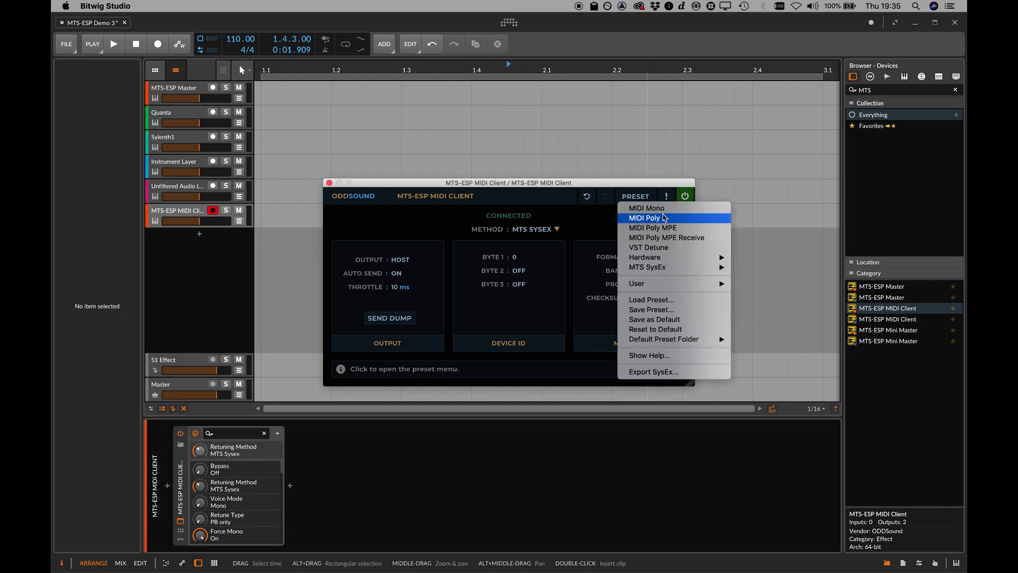
{"action": "mouse_move", "coordinate": [712, 270]}
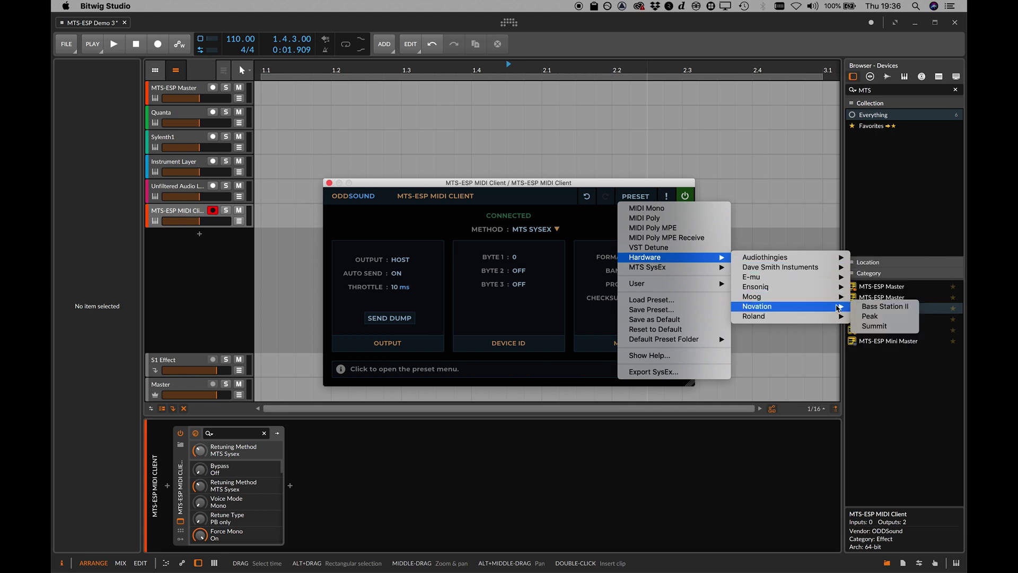
{"action": "left_click", "coordinate": [867, 306]}
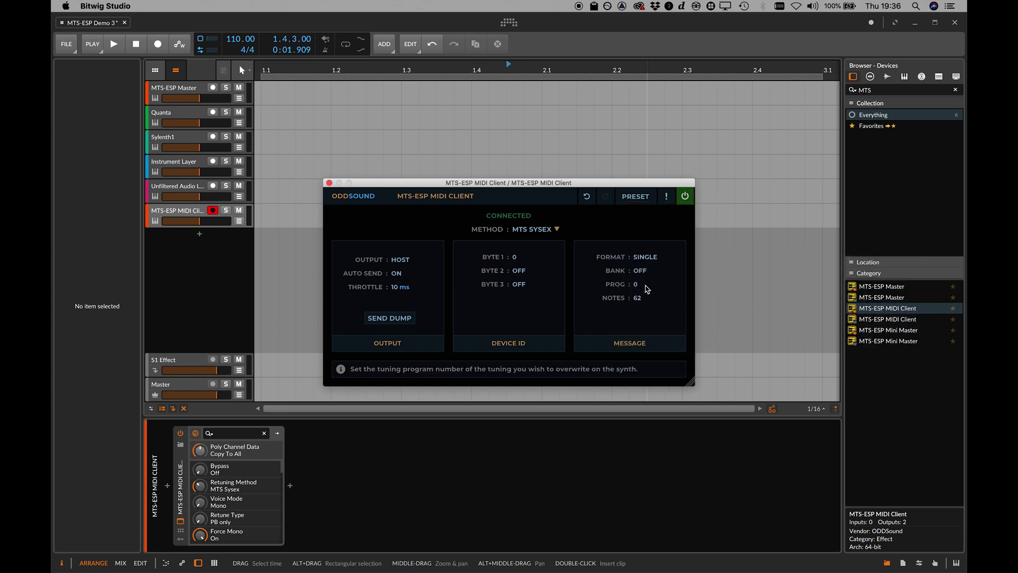
{"action": "left_click", "coordinate": [409, 262]}
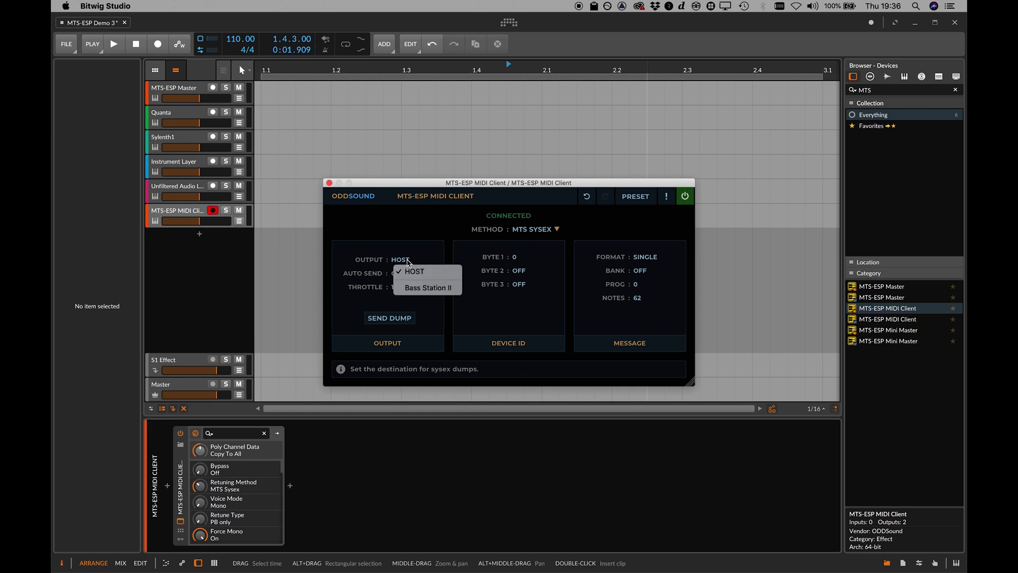